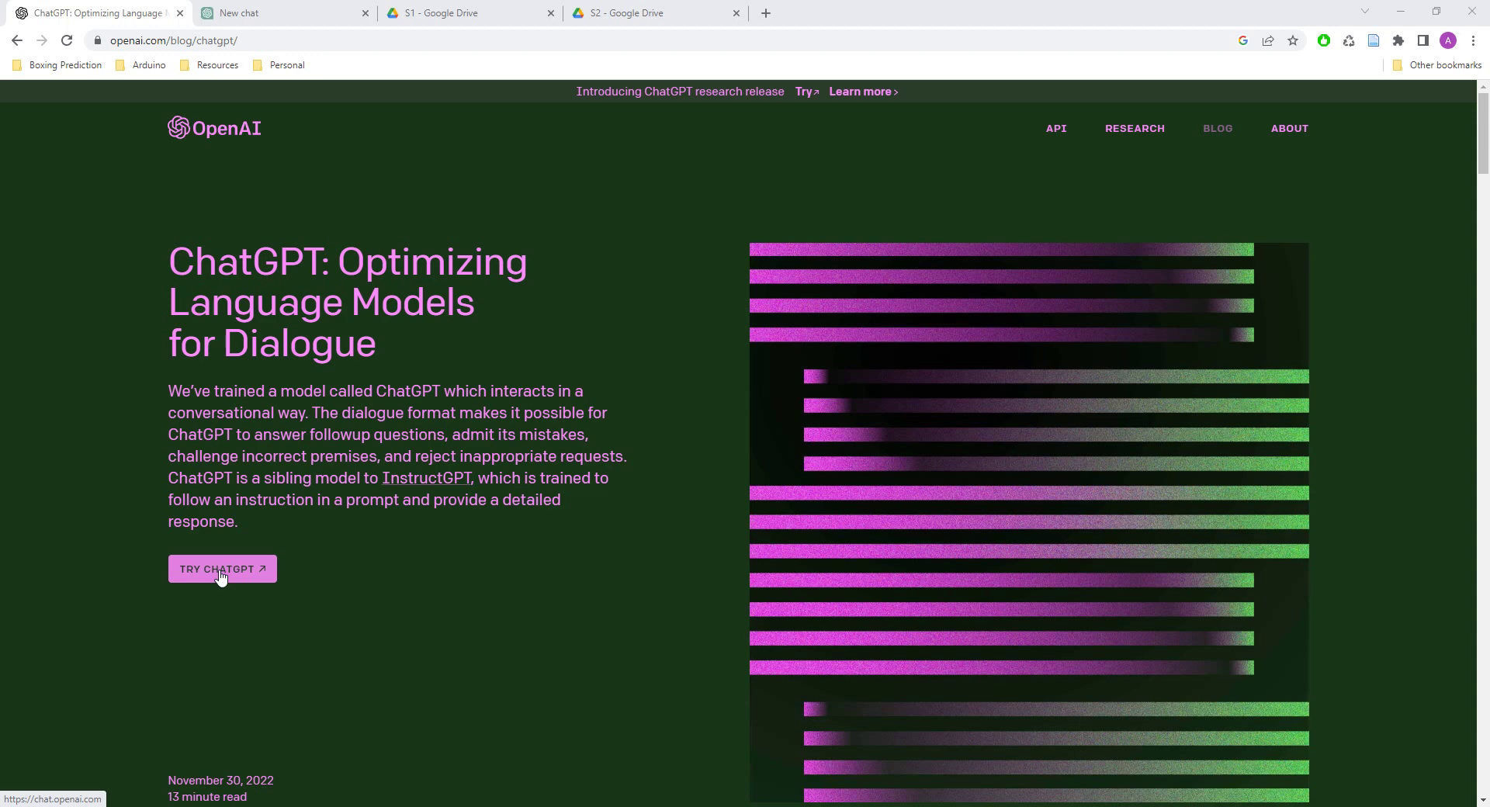
Copy "TIME OF CONSCIOUS INTENTION TO ACT IN RELATION TO ONSET OF CEREBRAL ACTIVITY" from the title of libet1983.pdf in Google Drive
left_click(322, 20)
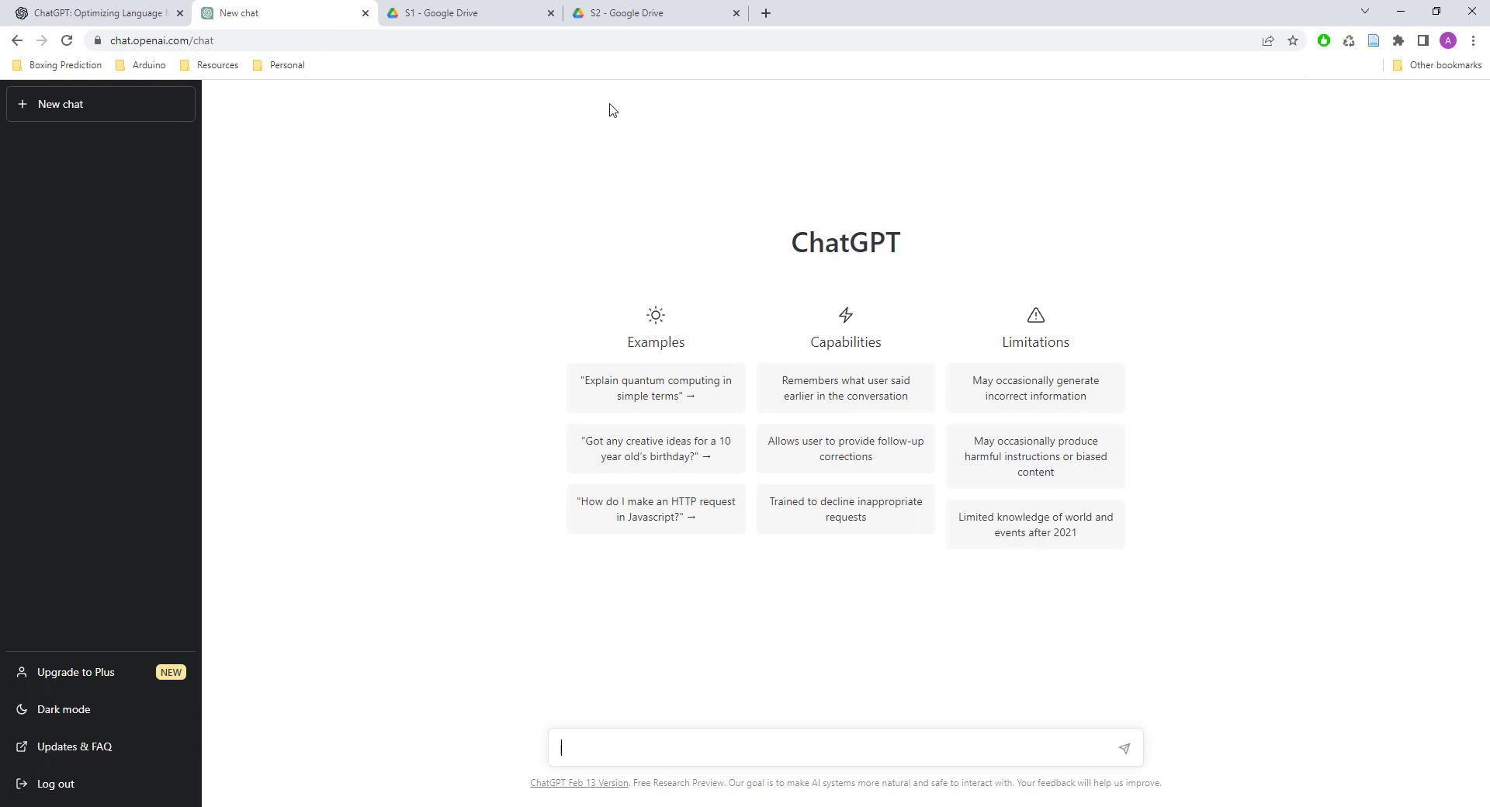
left_click(632, 17)
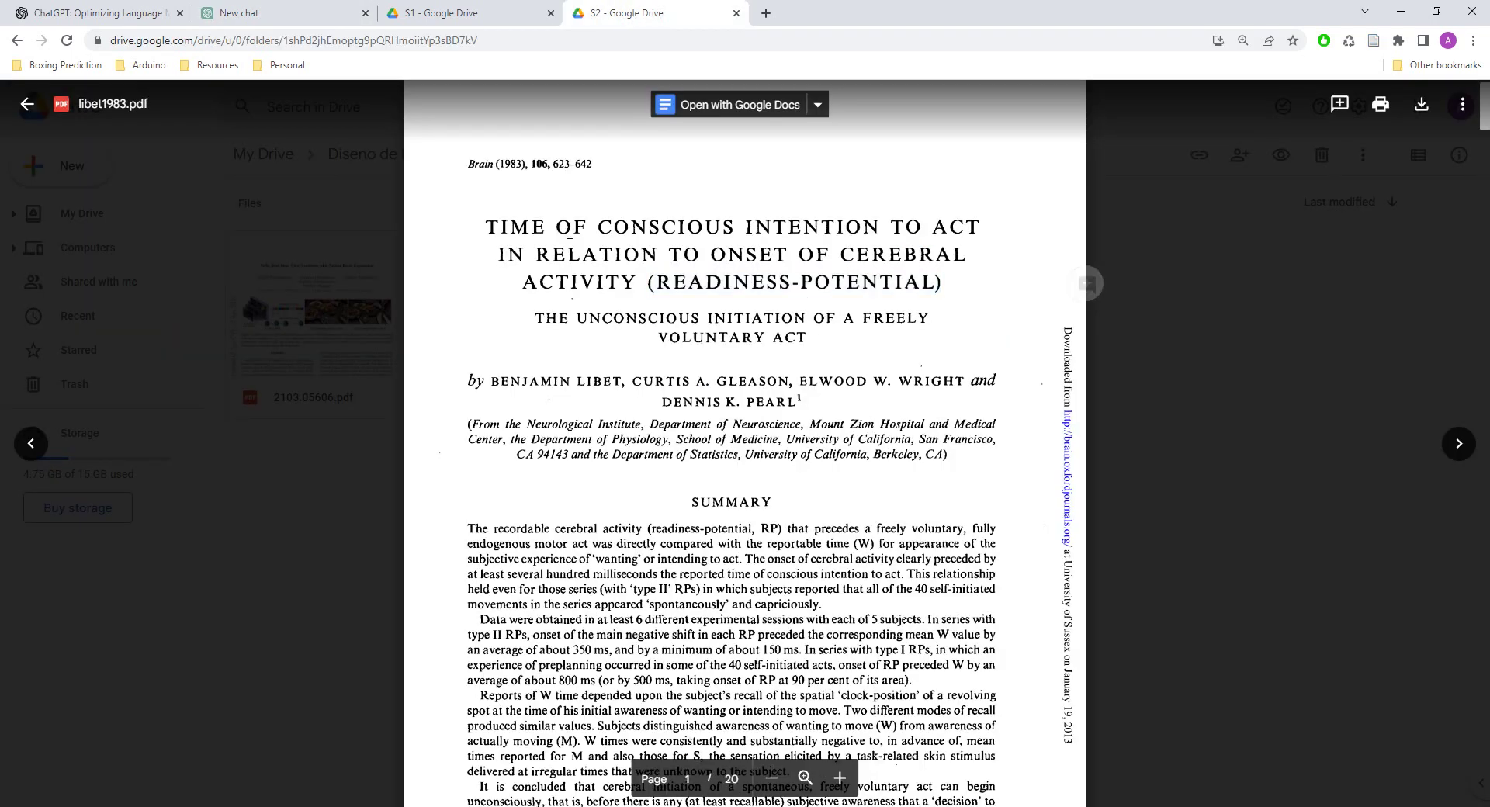
left_click_drag(486, 227, 637, 289)
key("ctrl+c")
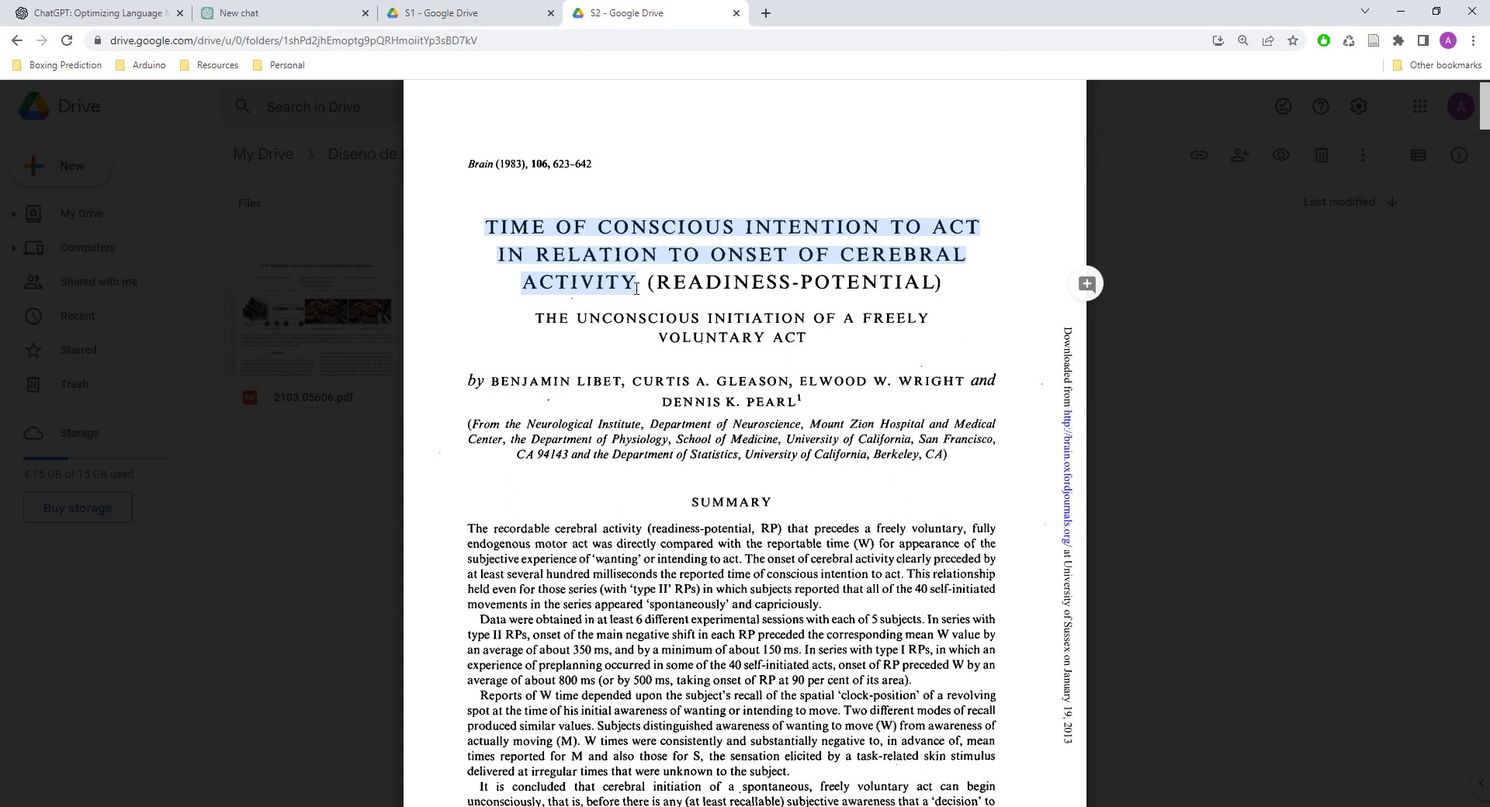
Switch to ChatGPT and ask "Explain me" followed by the copied paper title, removing its line breaks before sending
left_click(301, 16)
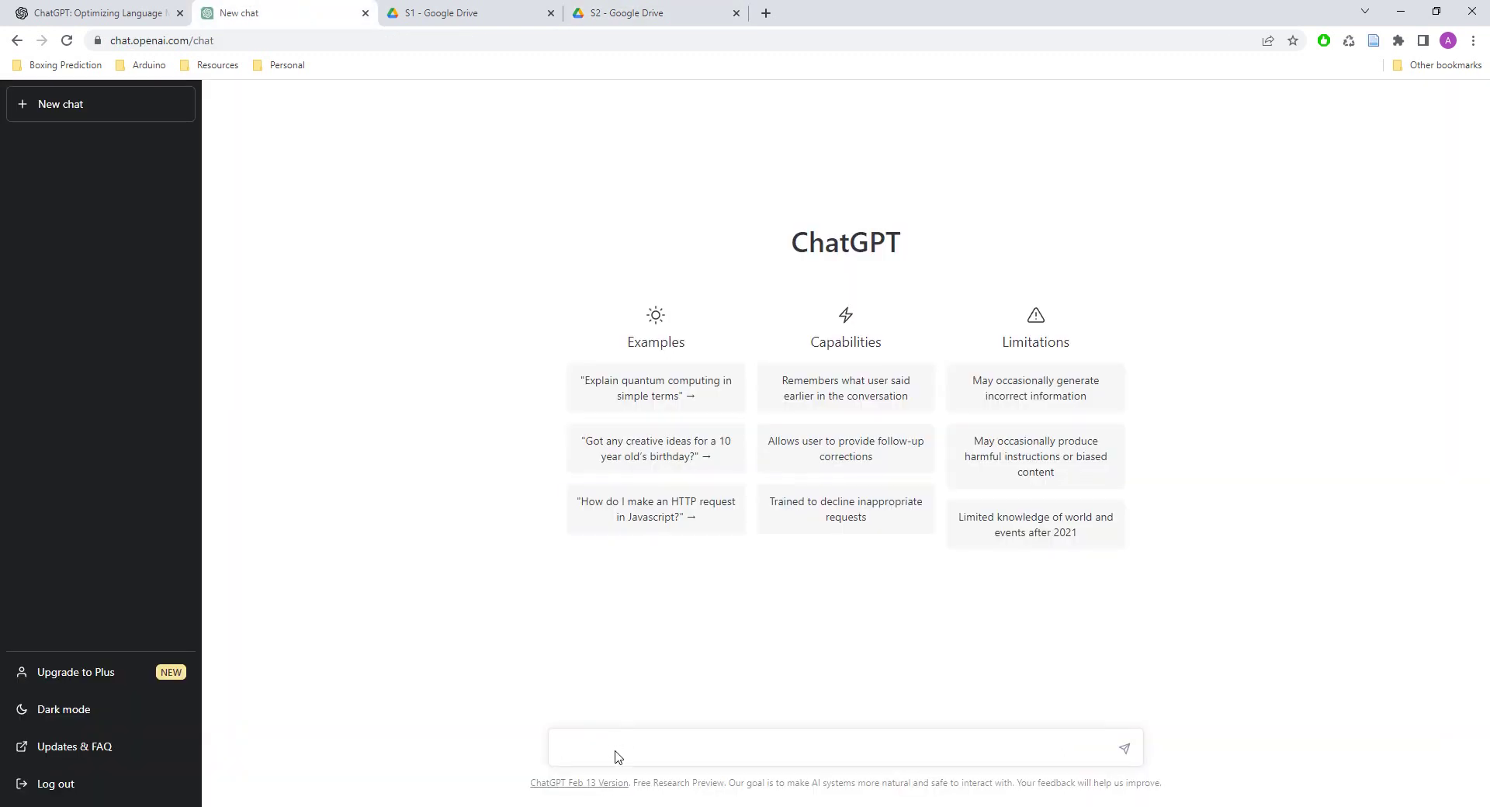
type("Explain me")
key("ctrl+v")
left_click(562, 729)
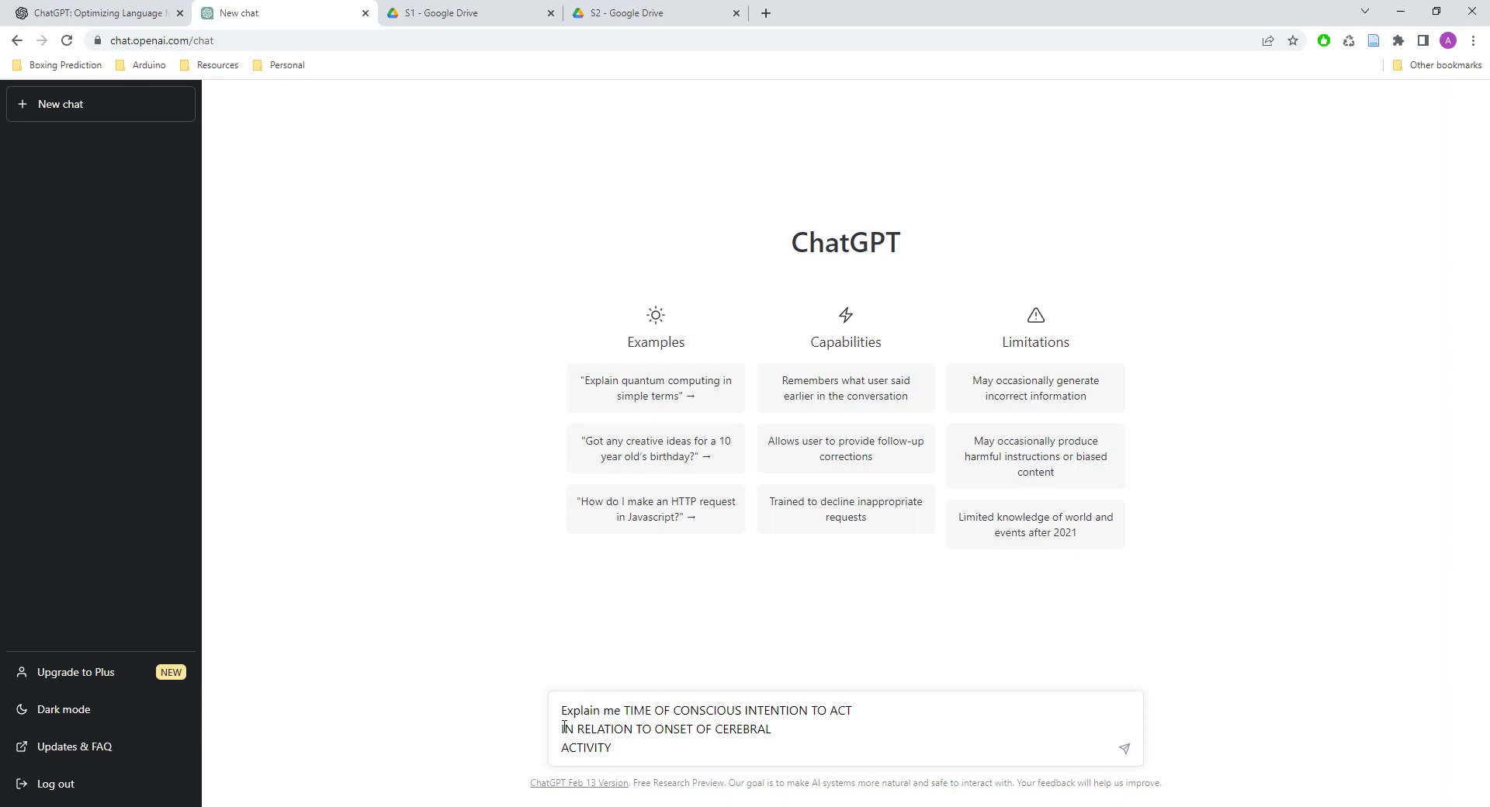
key("BackSpace")
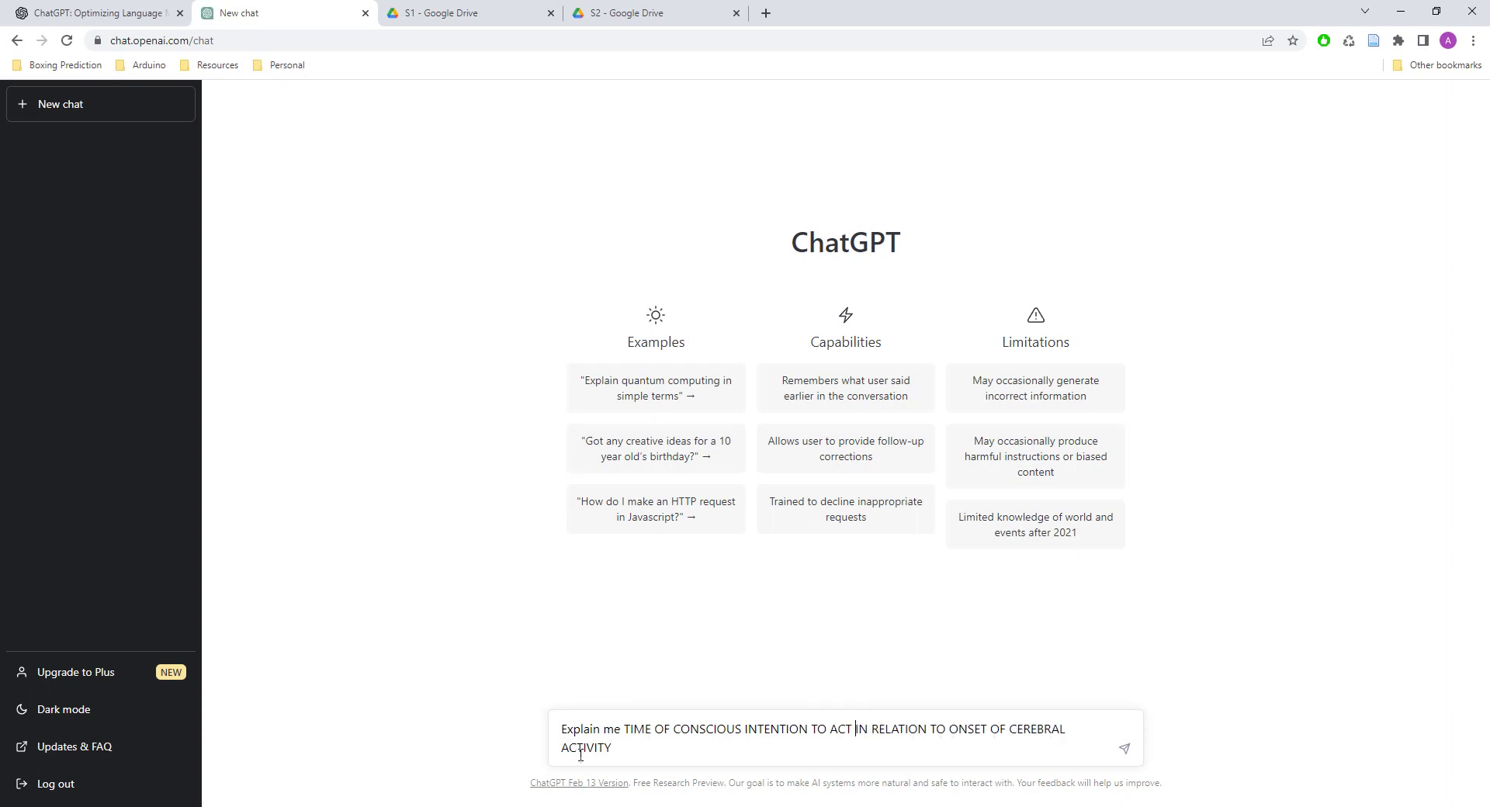
left_click(563, 748)
key("BackSpace")
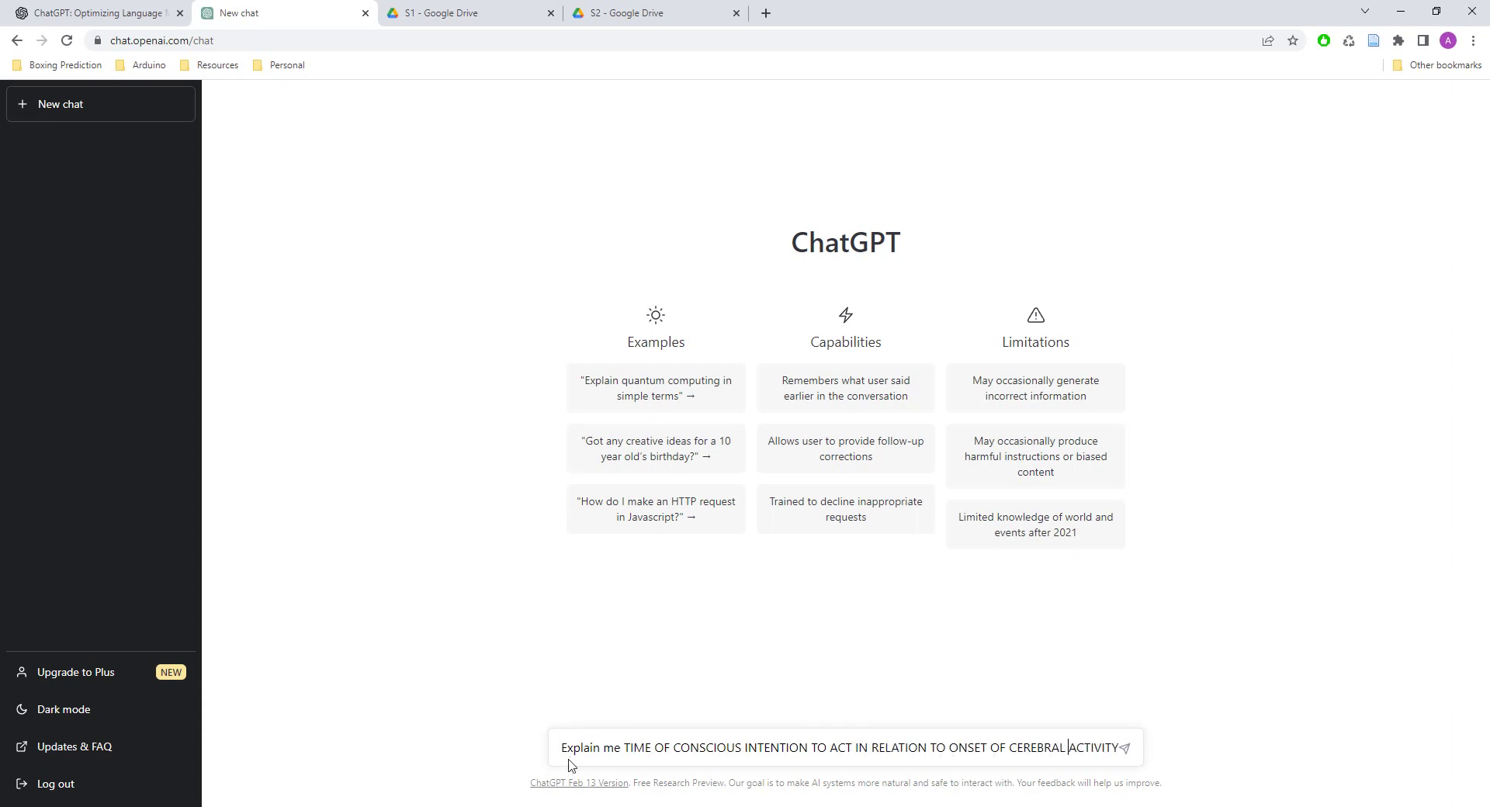
left_click(1135, 749)
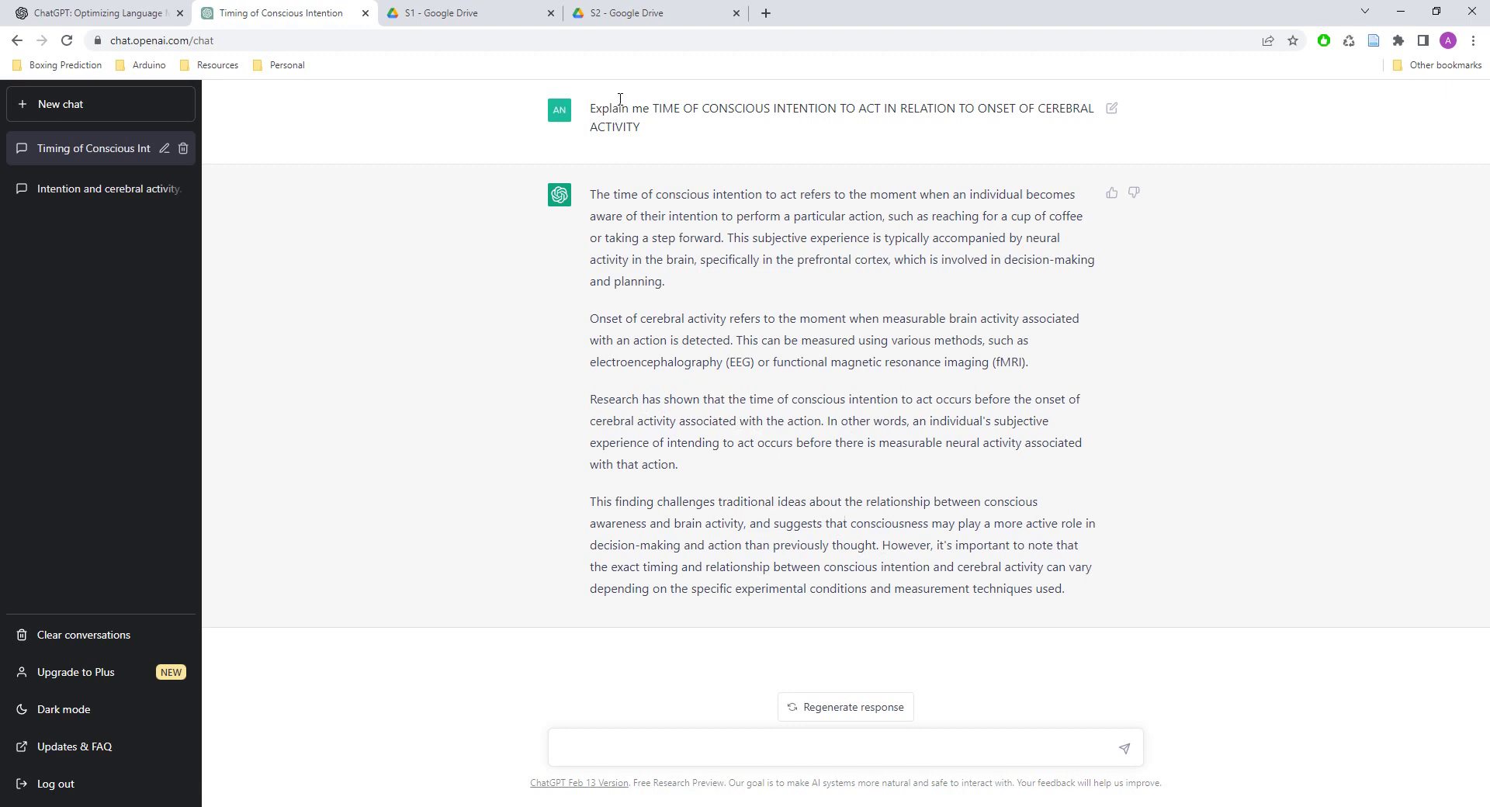
Return to libet1983.pdf in Google Drive and copy "(READINESS-POTENTIAL)" from the paper's title
left_click(625, 13)
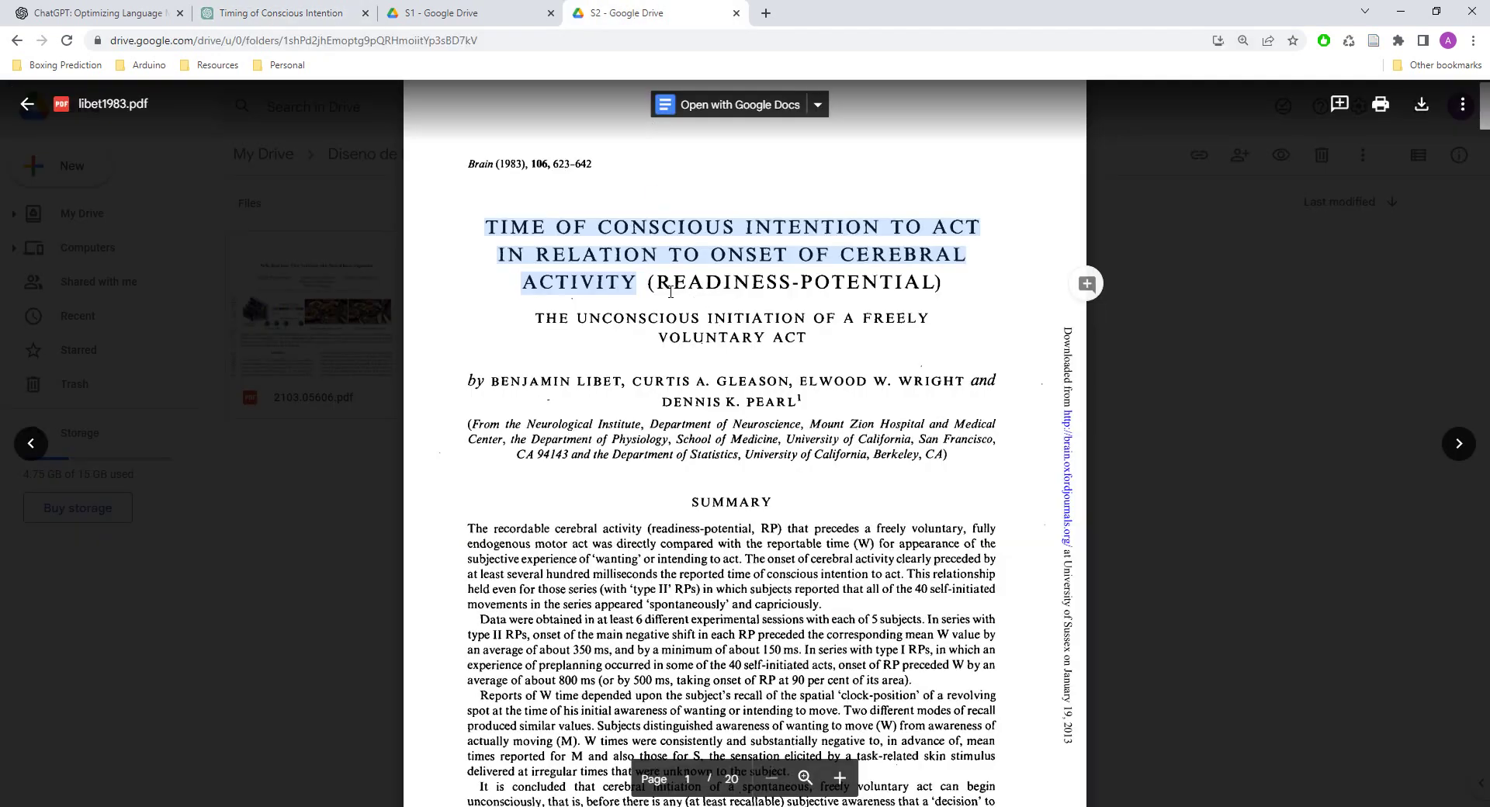
double_click(843, 282)
key("ctrl+c")
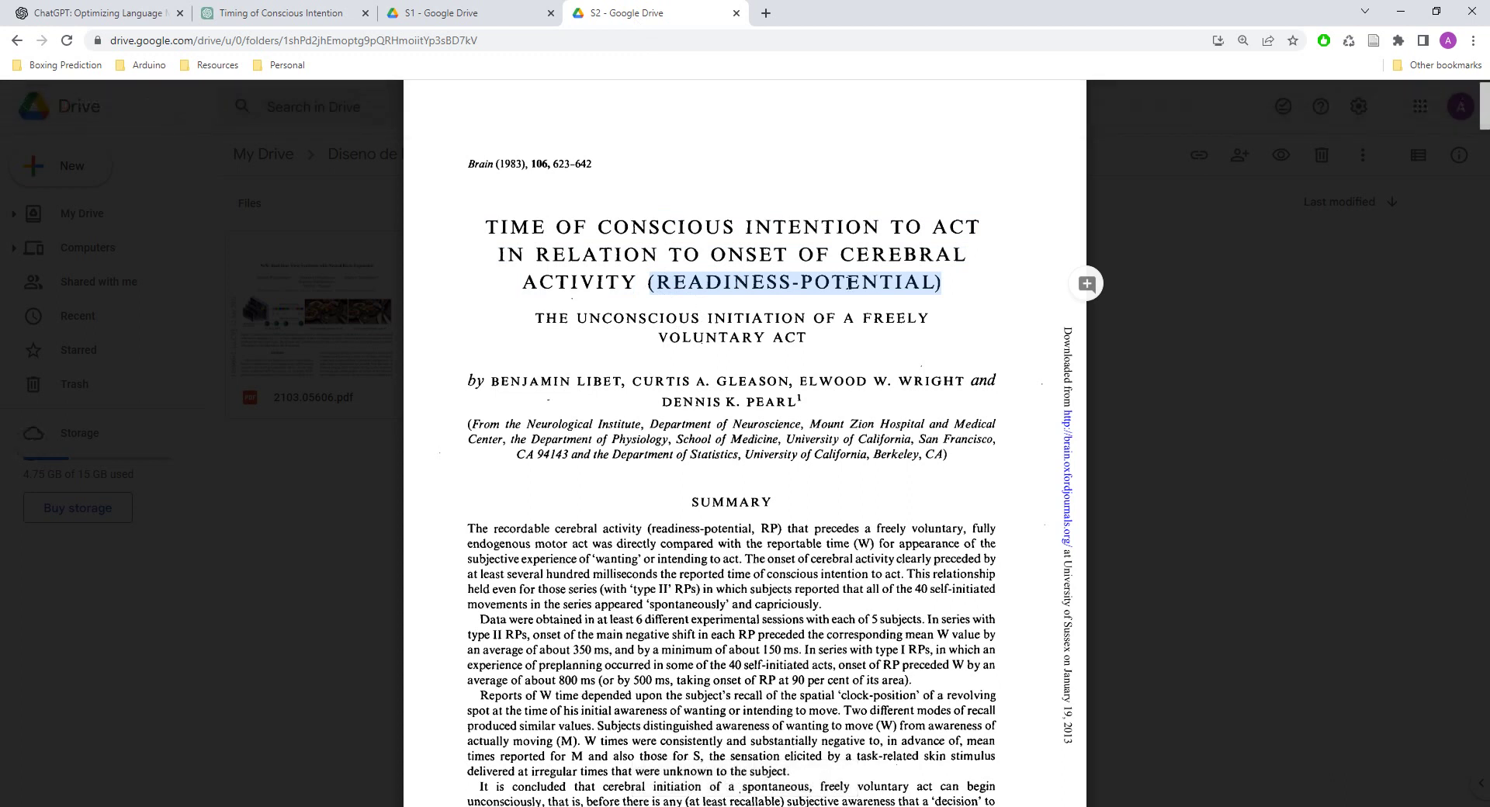
Ask ChatGPT "Explain me READINESS-POTENTIAL", removing the parentheses around the copied term, and decline the caret browsing prompt
left_click(307, 20)
left_click(679, 751)
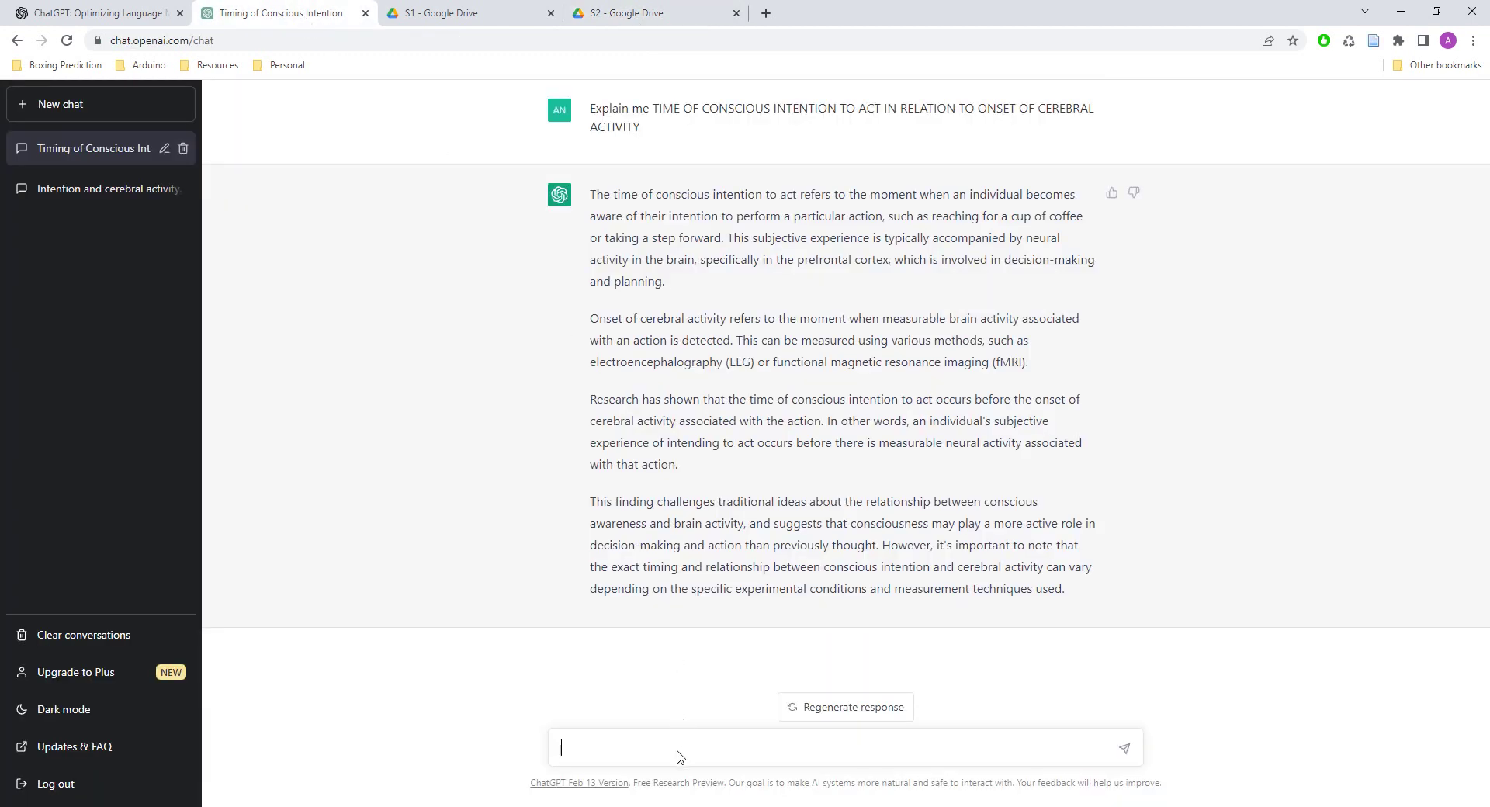
type("Explain me")
key("ctrl+v")
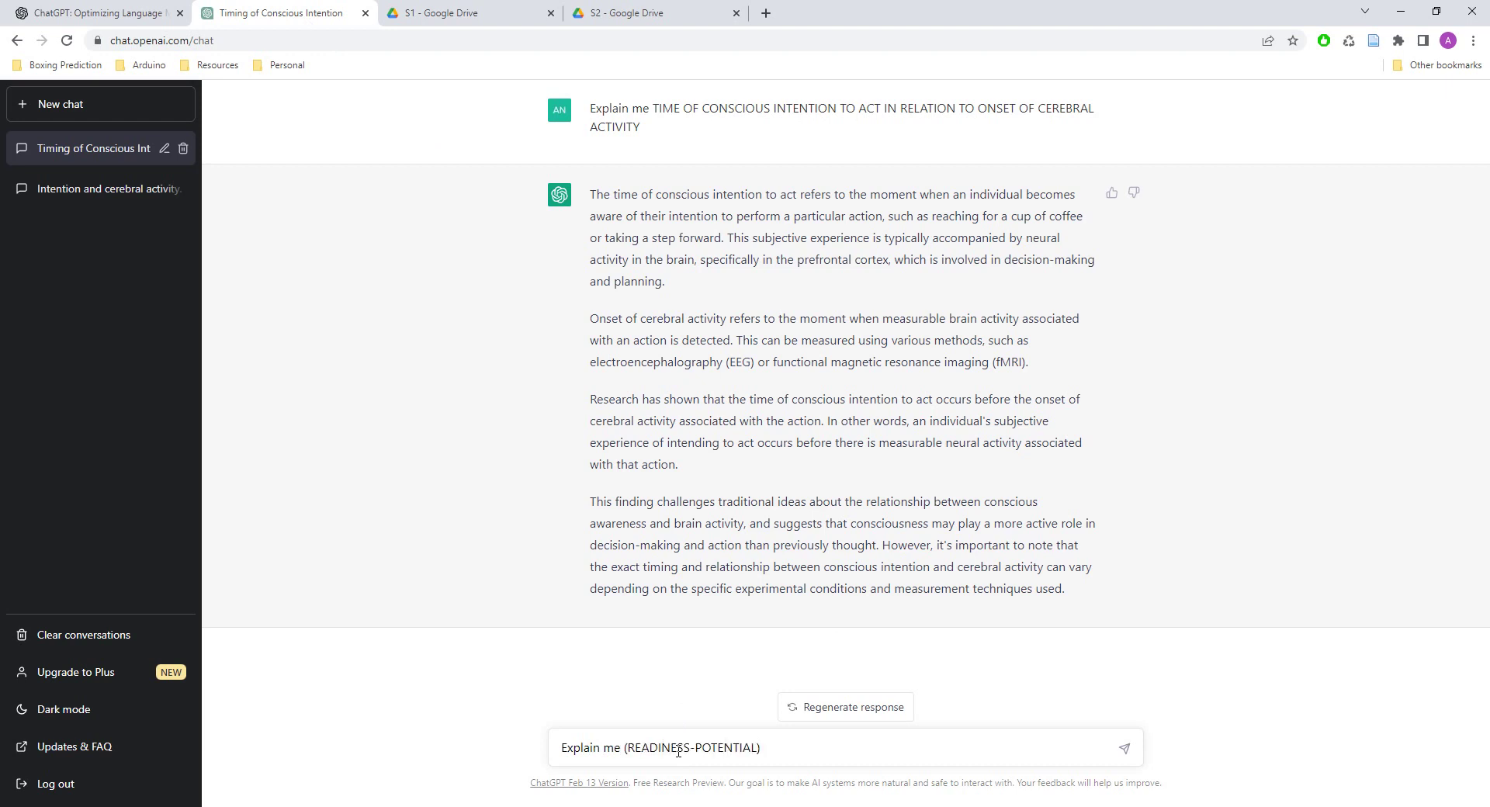
left_click(629, 751)
key("BackSpace")
left_click(757, 752)
key("BackSpace")
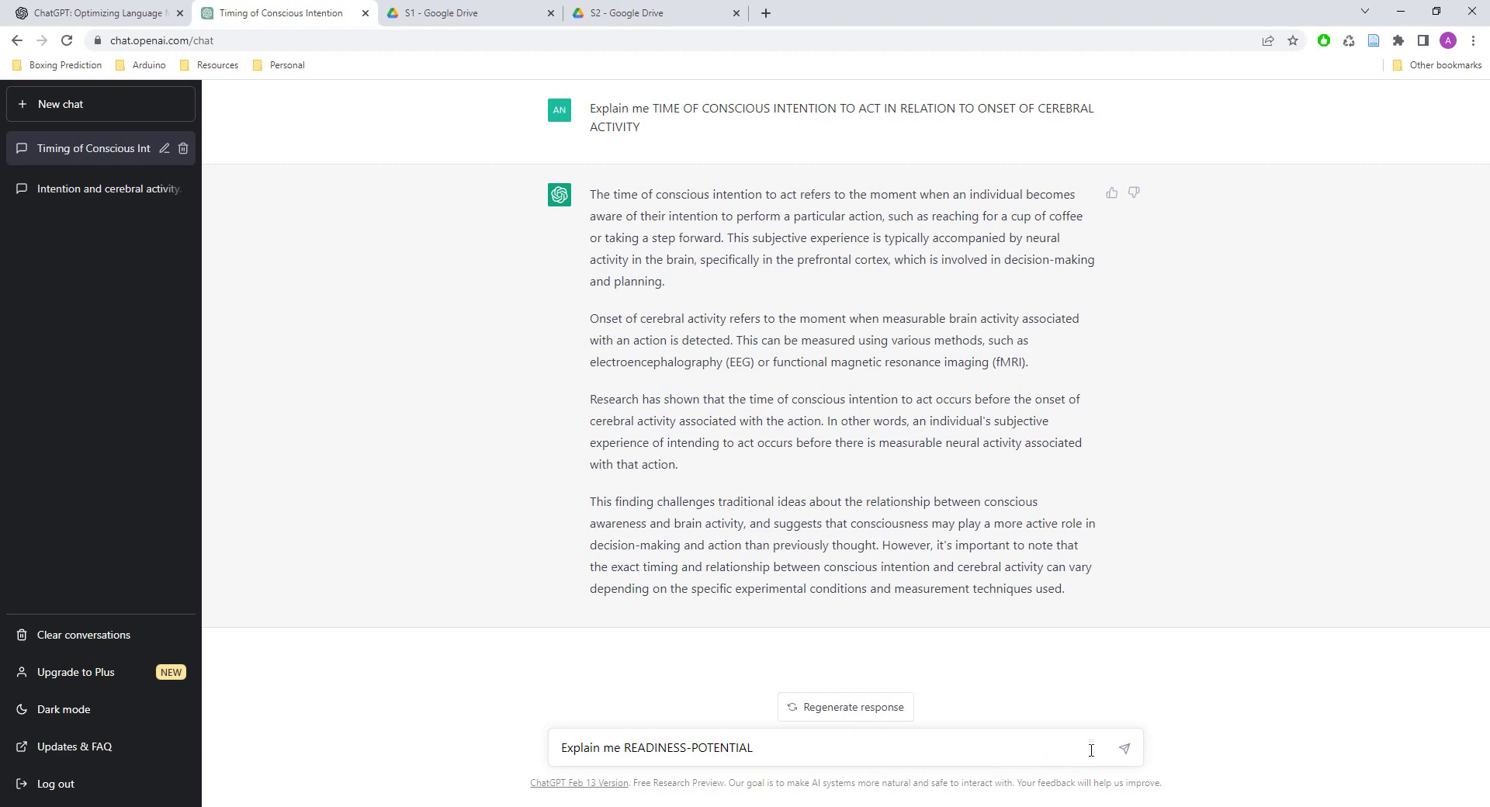
left_click(1136, 753)
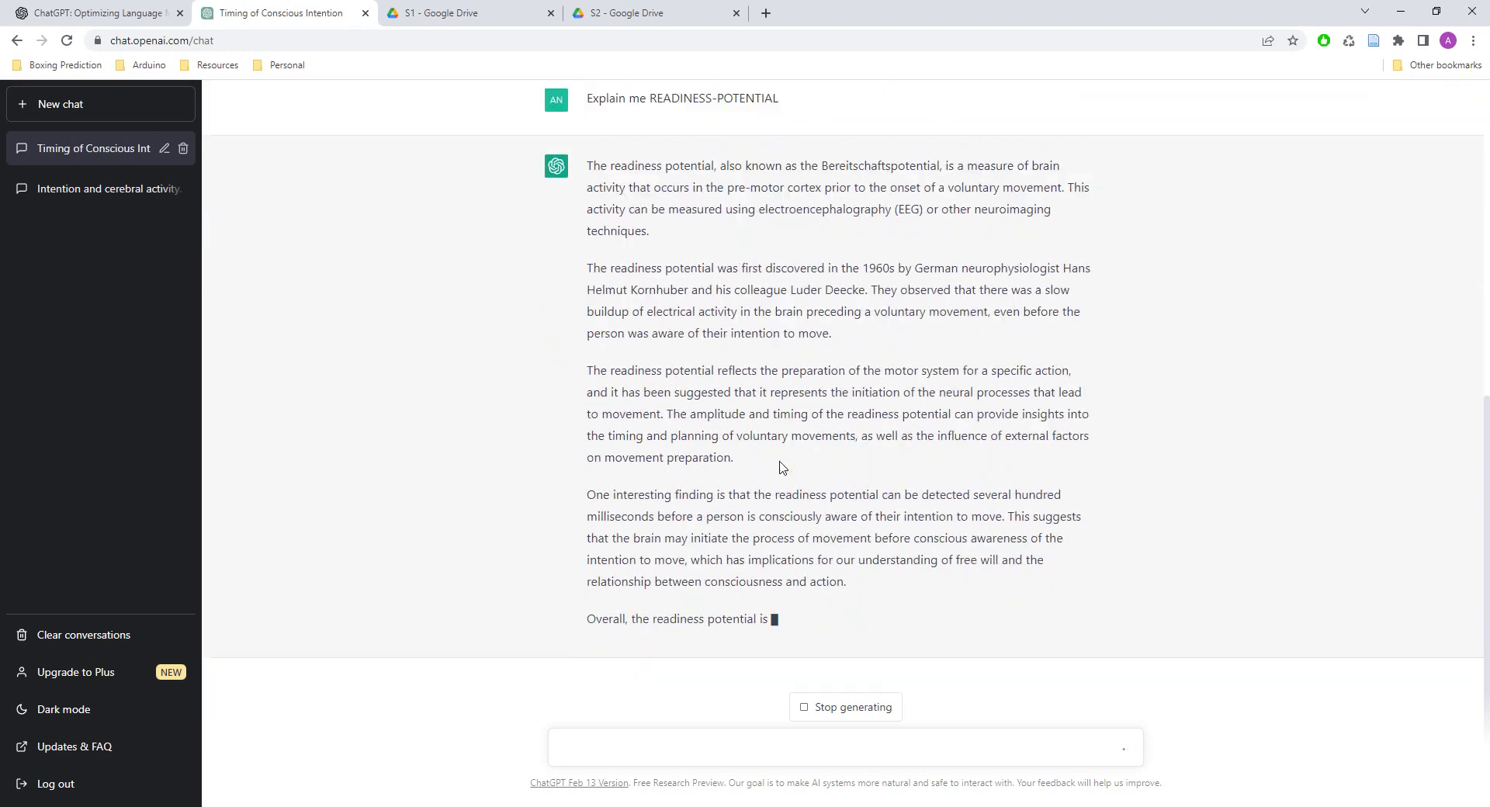
key("F7")
left_click(865, 156)
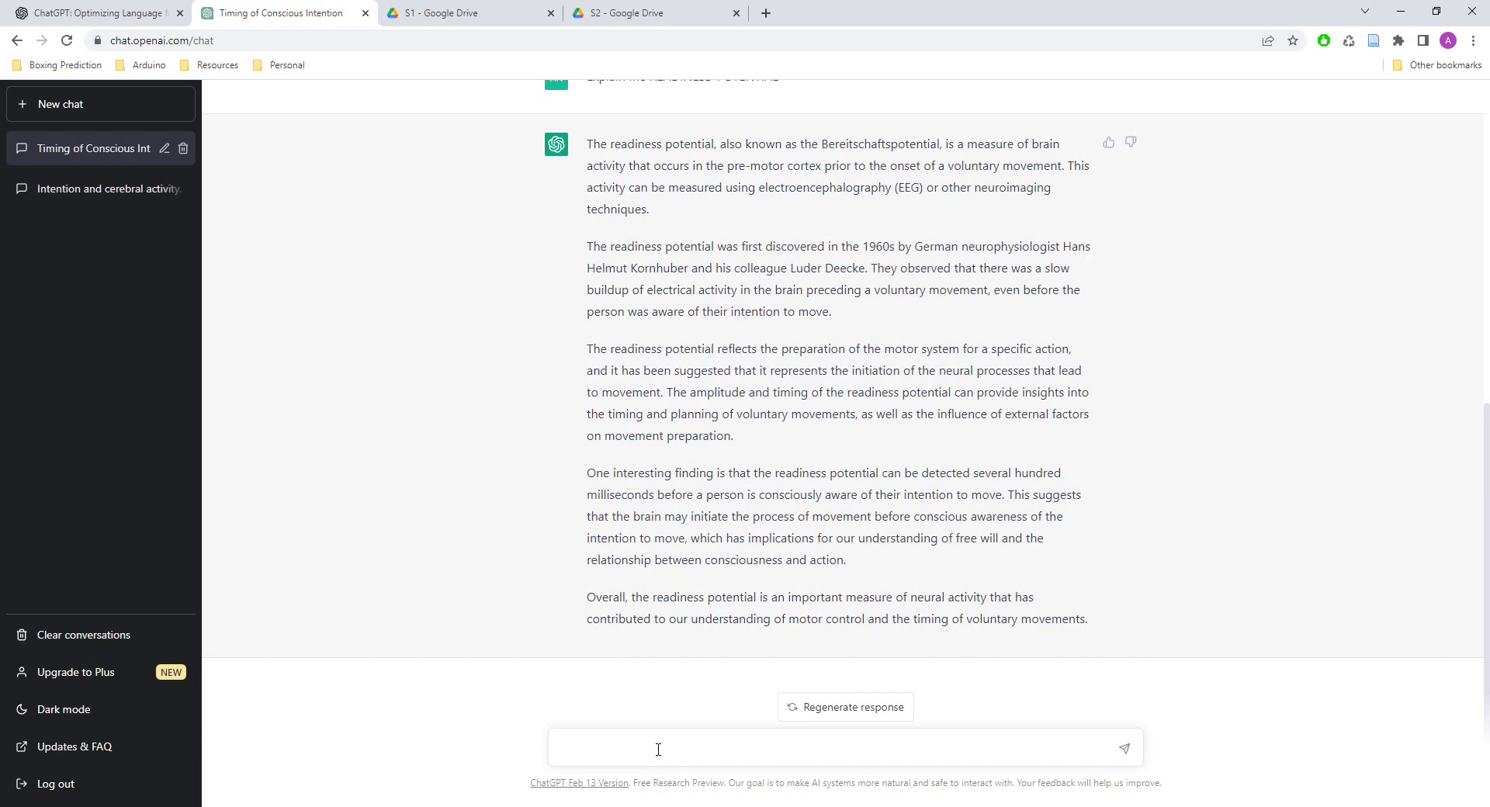
Ask "What is the current state of art on the topic Readiness-Potential" and decline caret browsing
type("What is the current state of art on the top")
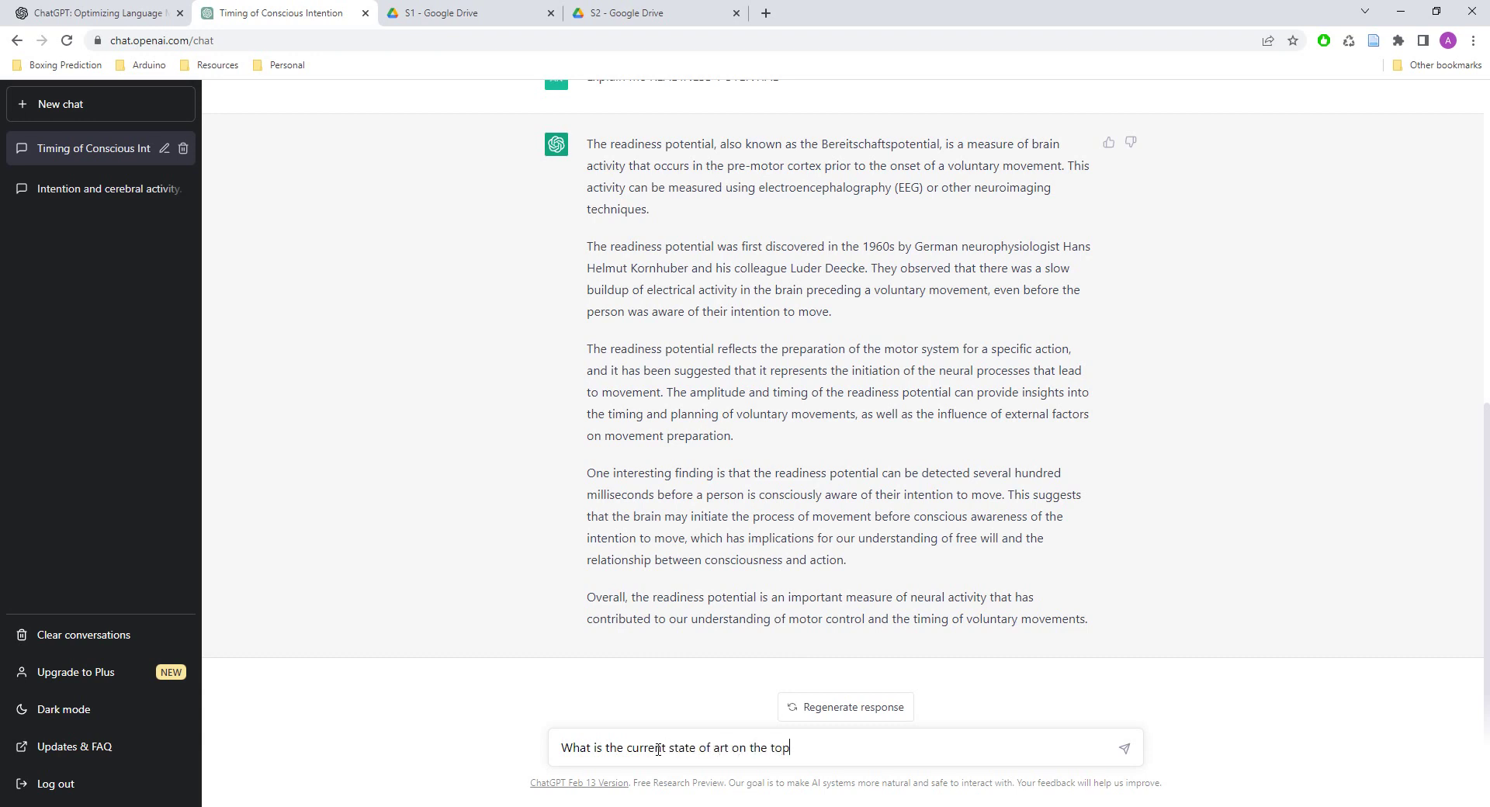
type("ic Readiness-Potential")
left_click(1124, 751)
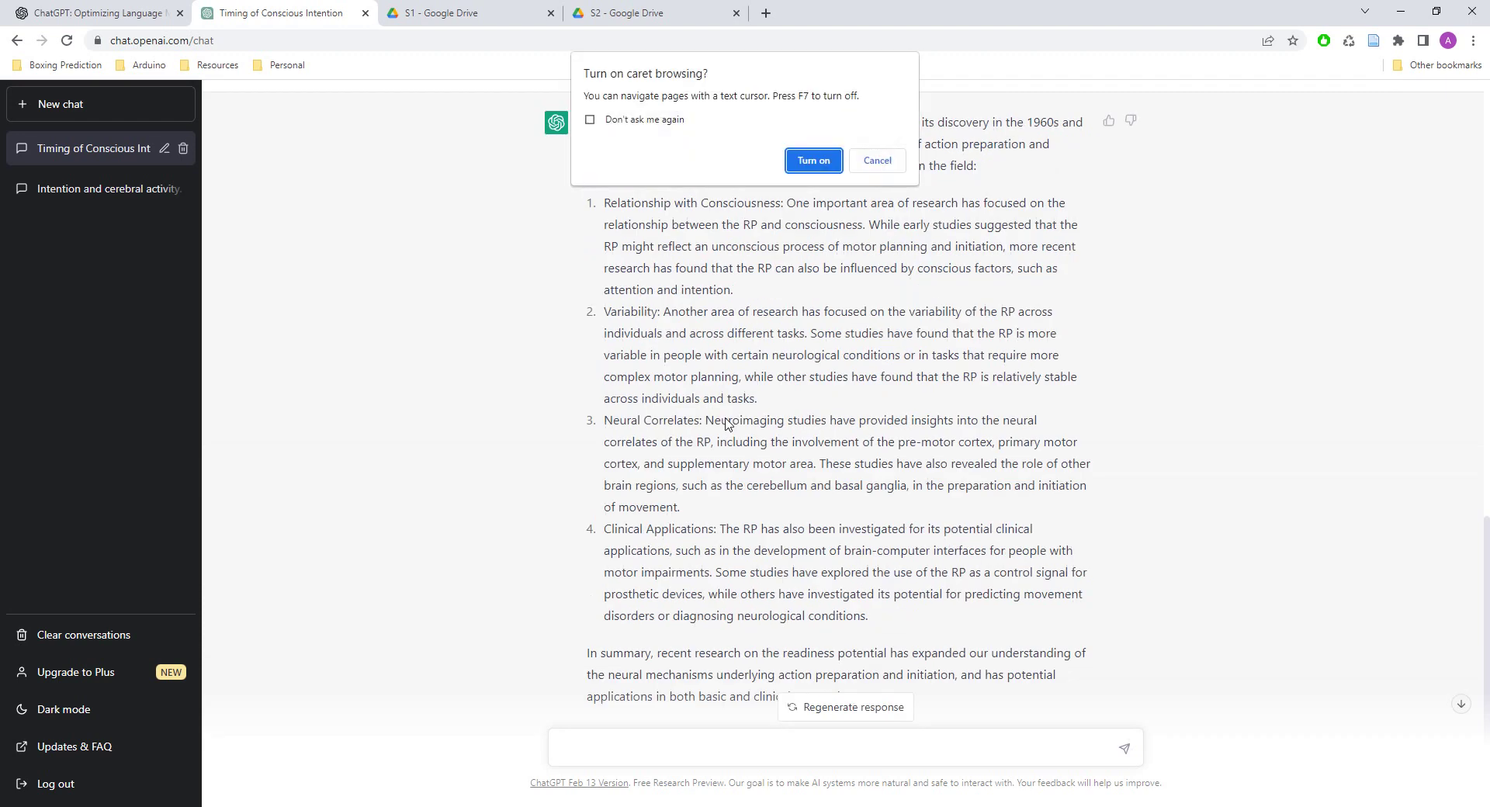
key("F7")
left_click(878, 162)
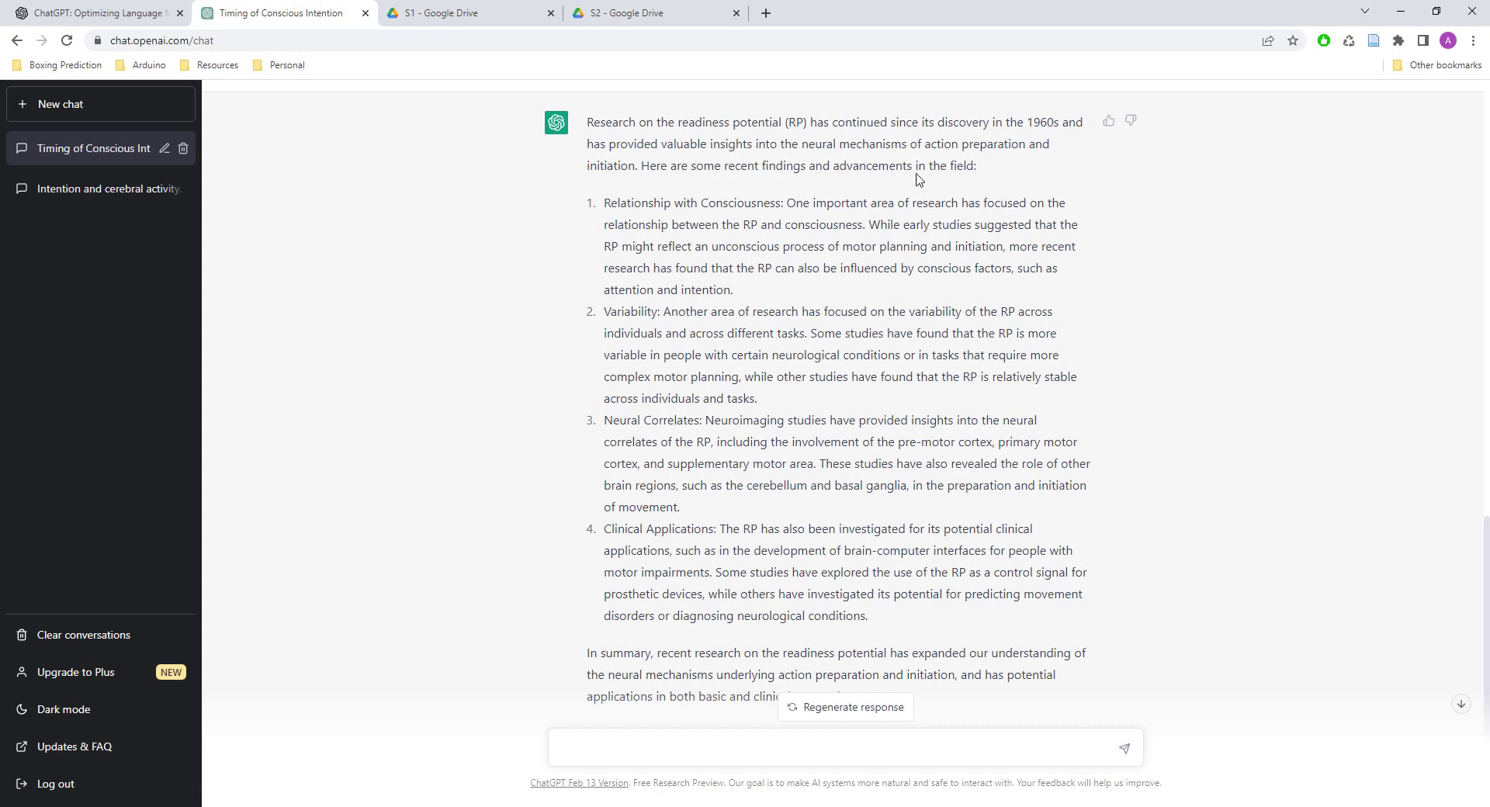
Ask "Could you recommend me some scientific papers on cerebral activity" in the same conversation
scroll(908, 200, "down", 1)
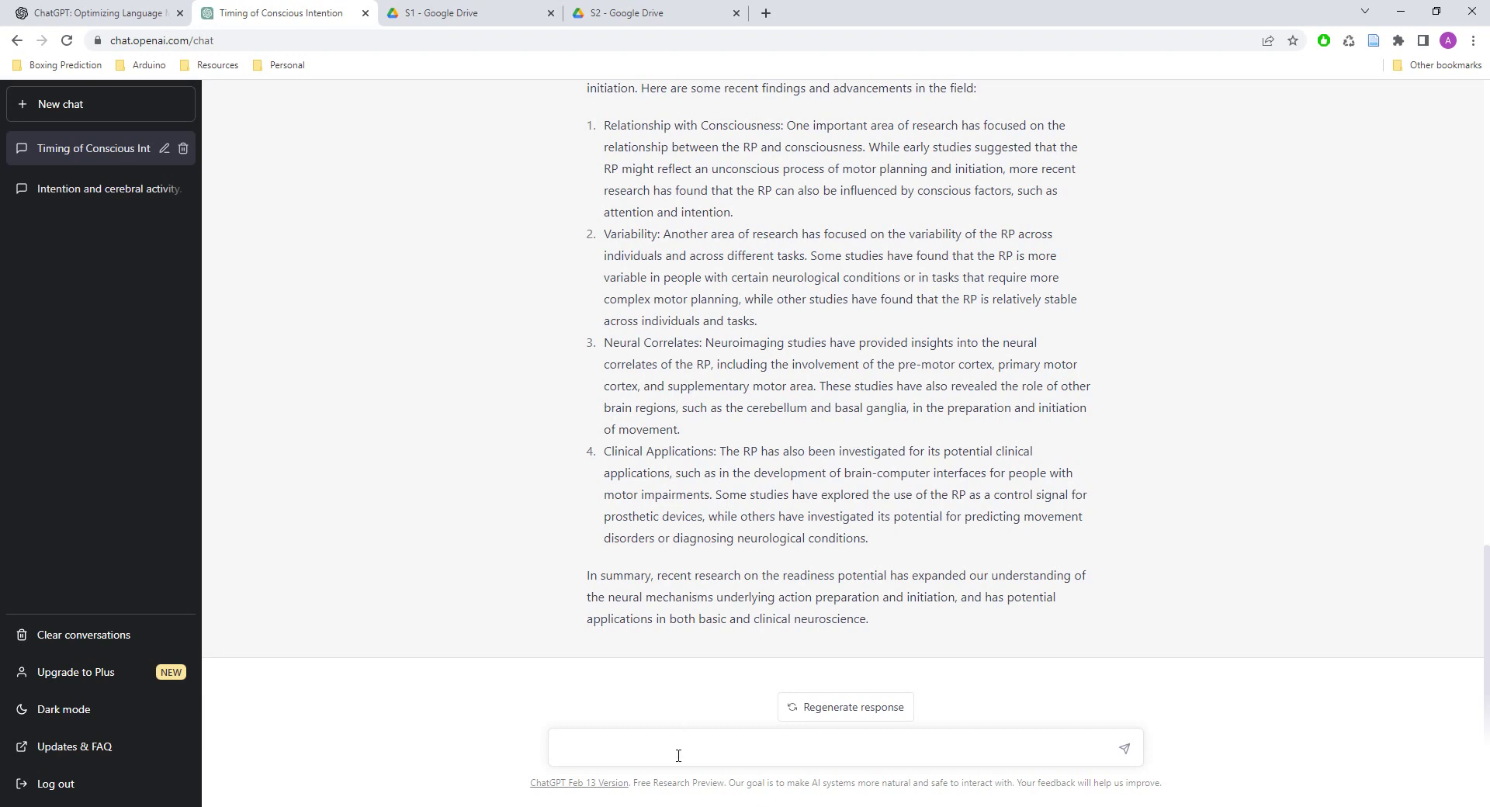
type("ou recommend me some paper")
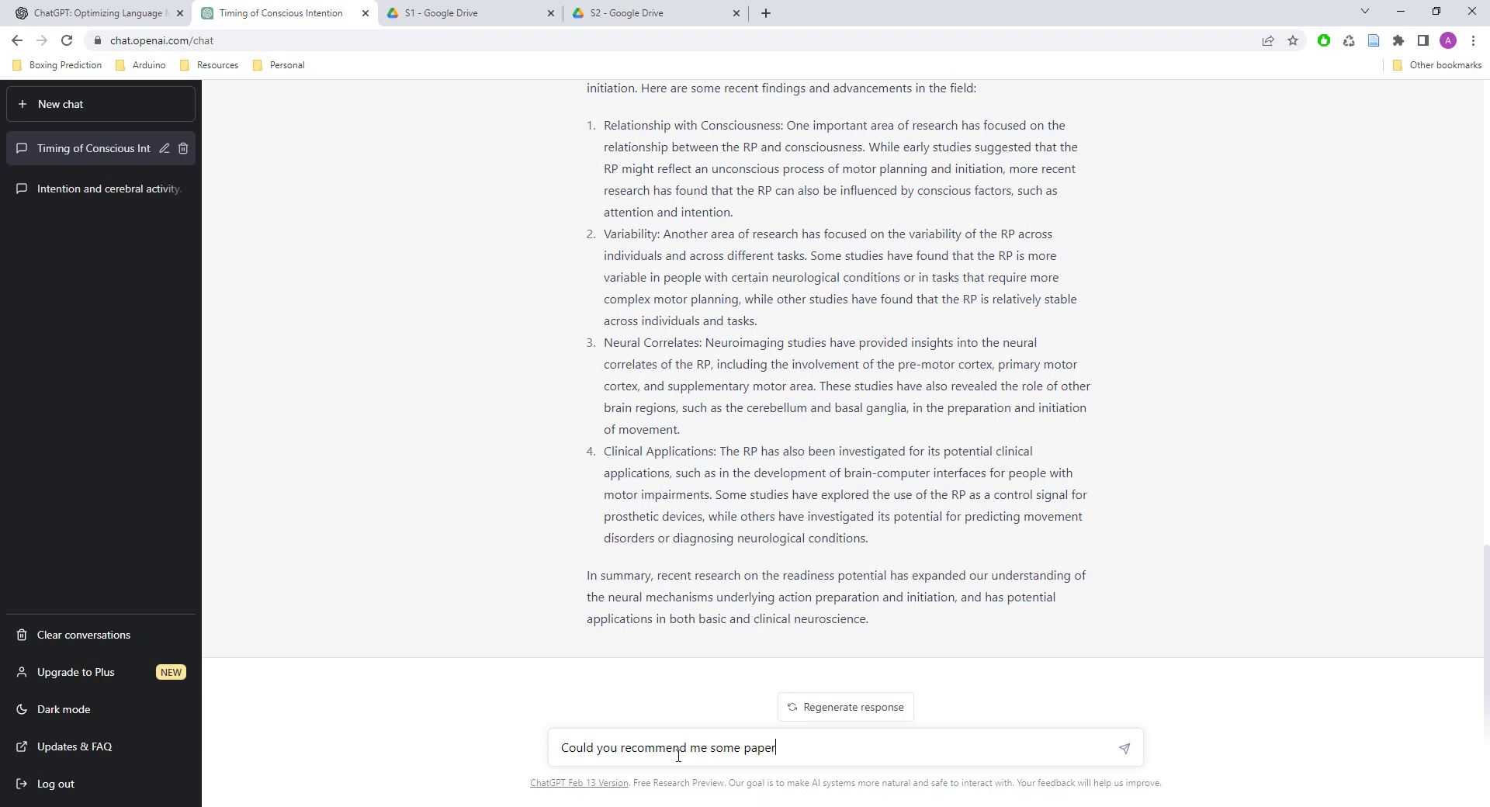
type("s on cerebral activity")
left_click(744, 749)
type("scientif")
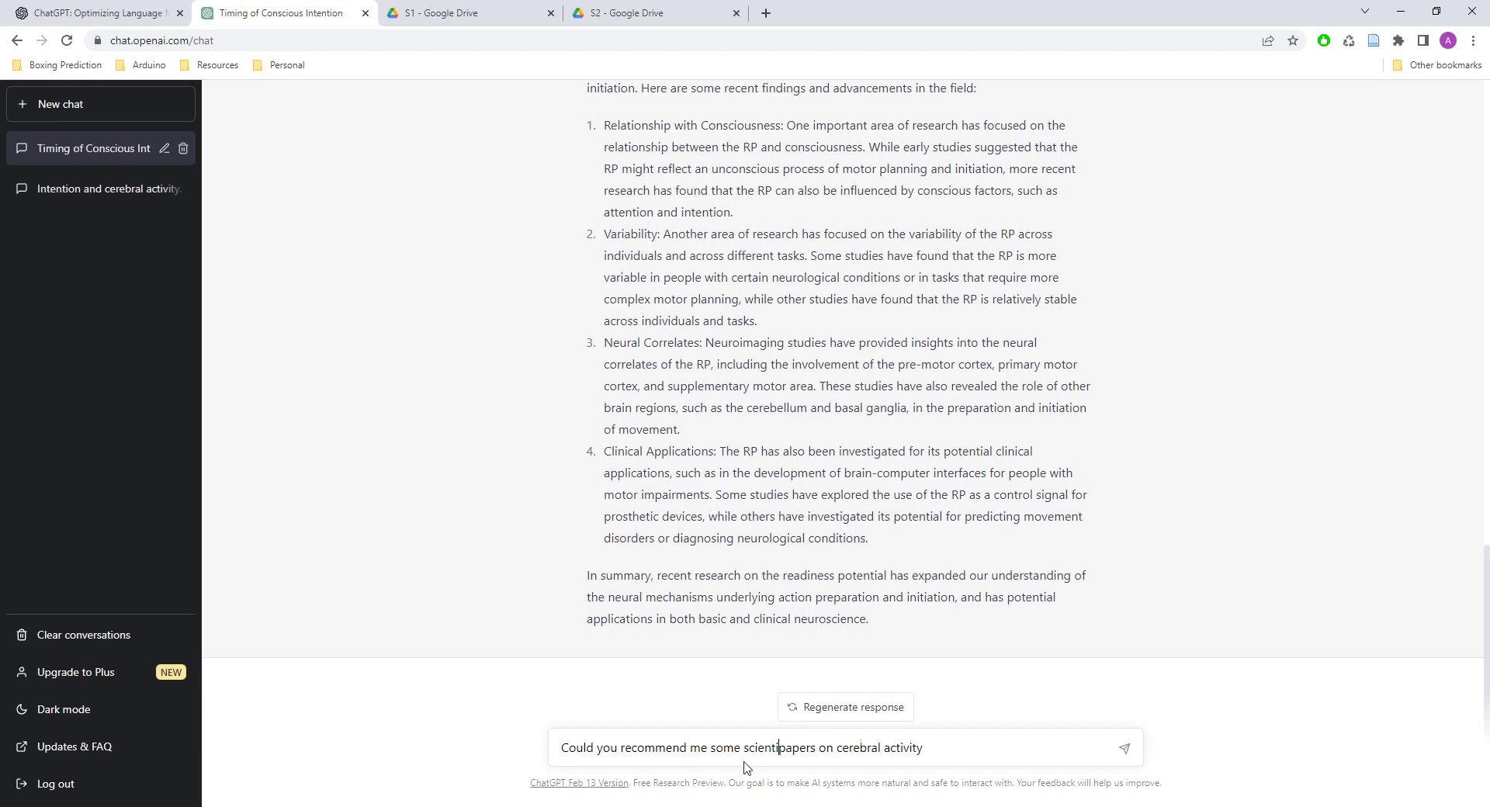
type("ic")
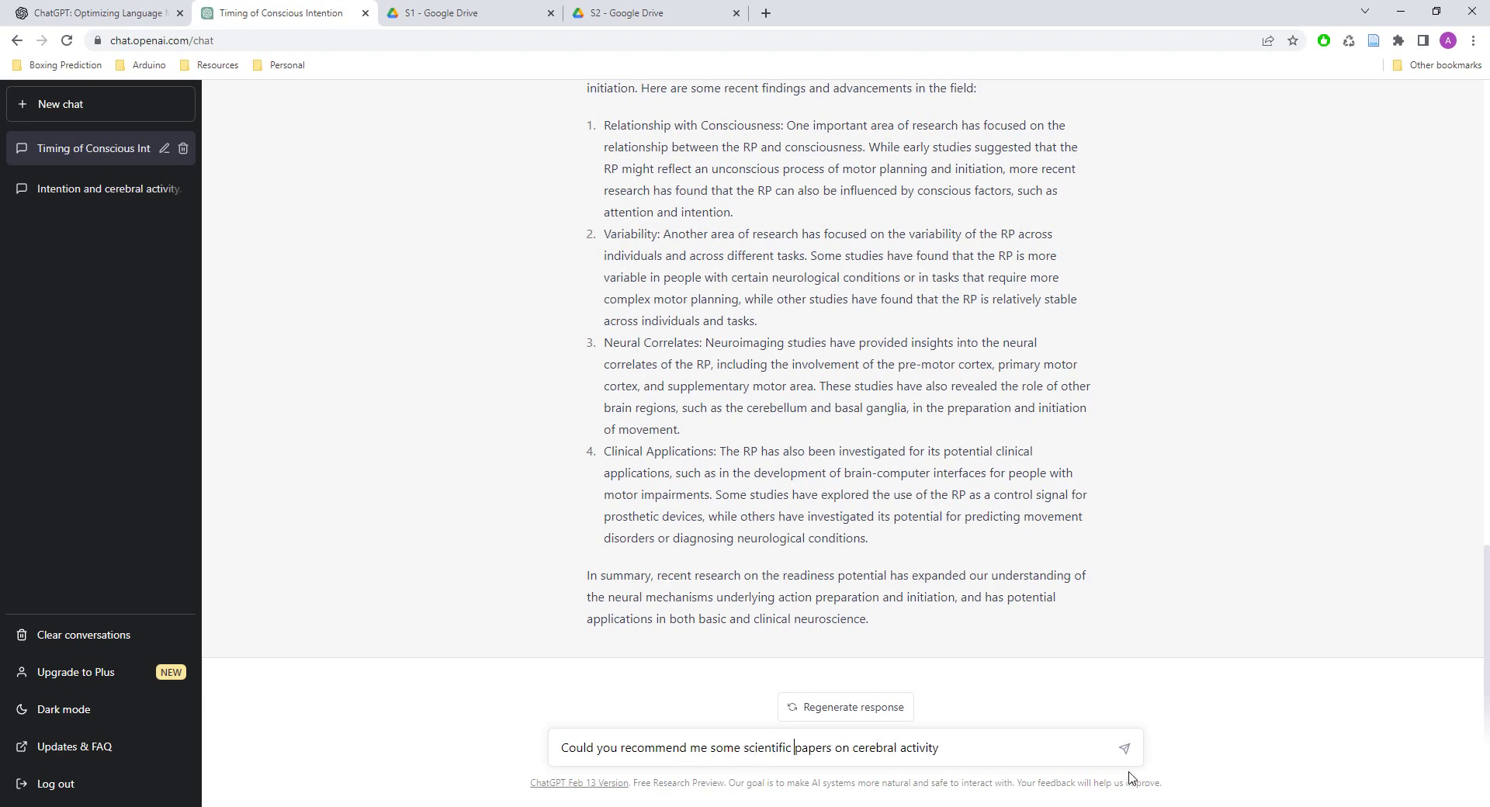
left_click(1125, 748)
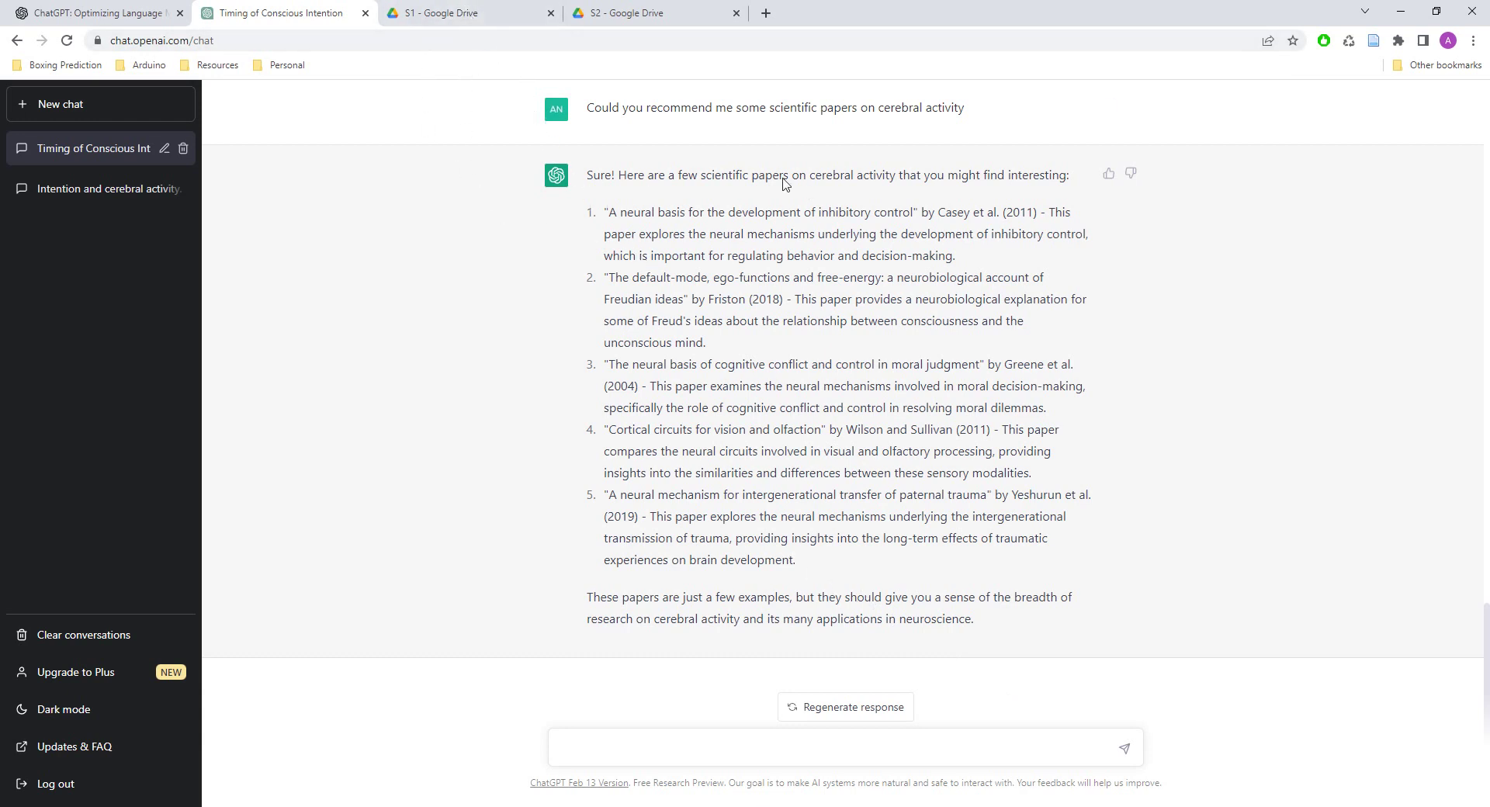
Copy the title "3D Photography using Context-aware Layered Depth Inpainting" from 06222.pdf in Google Drive
left_click(465, 16)
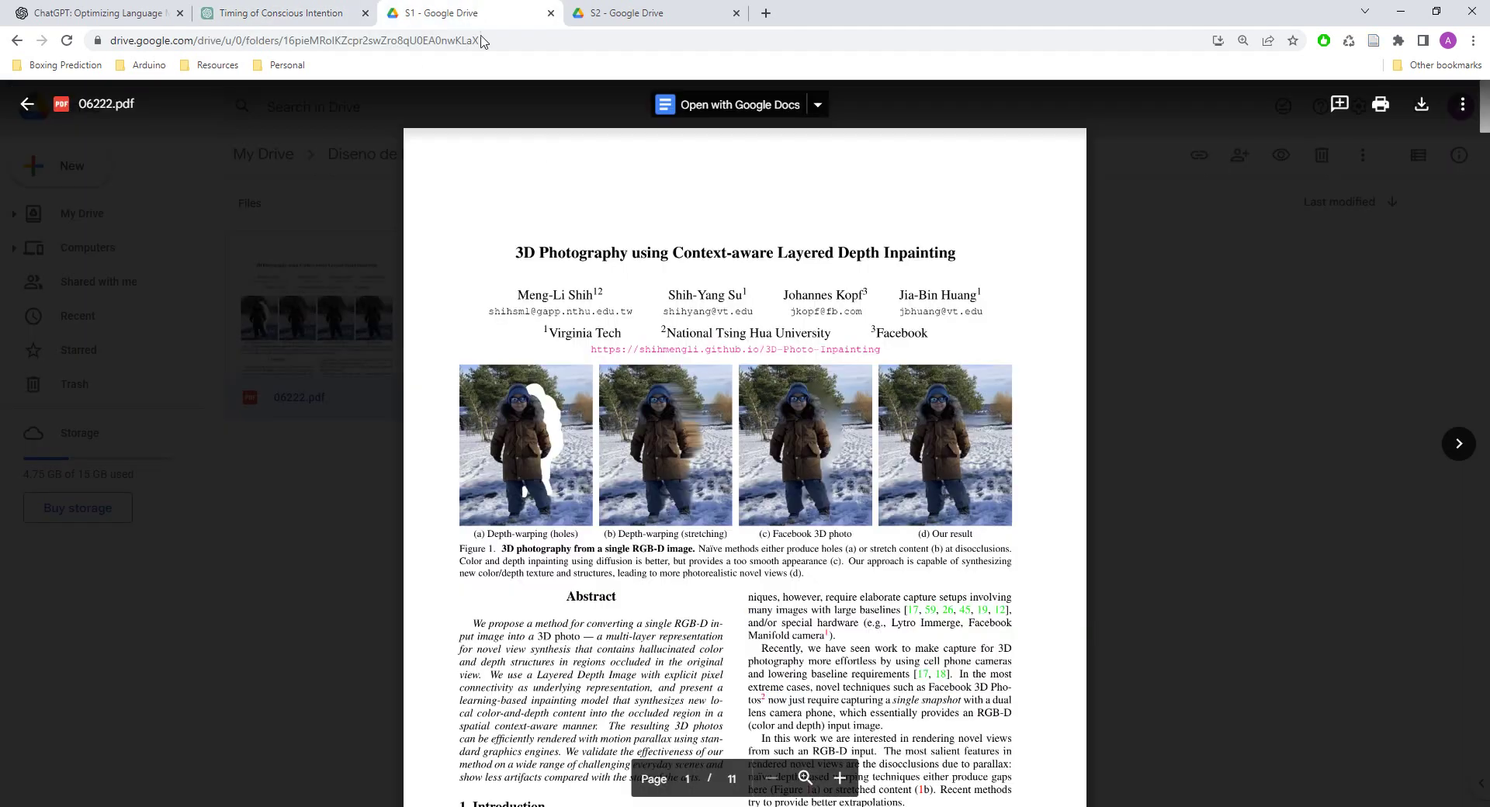
left_click_drag(522, 255, 929, 249)
key("ctrl+c")
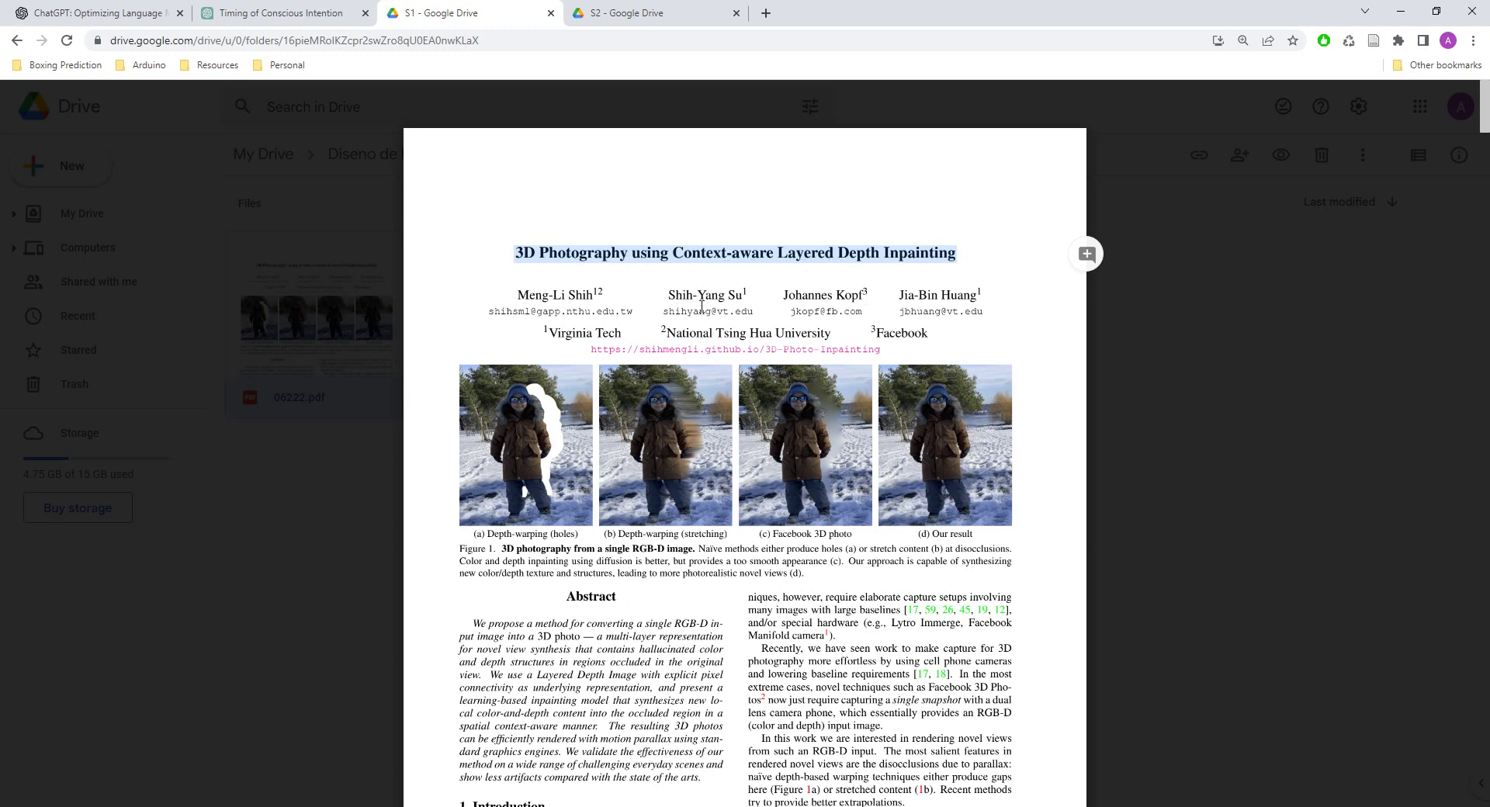
Ask ChatGPT "Explain me 3D Photography using Context-aware Layered Depth Inpainting" and decline the caret browsing prompt
left_click(281, 13)
left_click(649, 745)
type("Explain me")
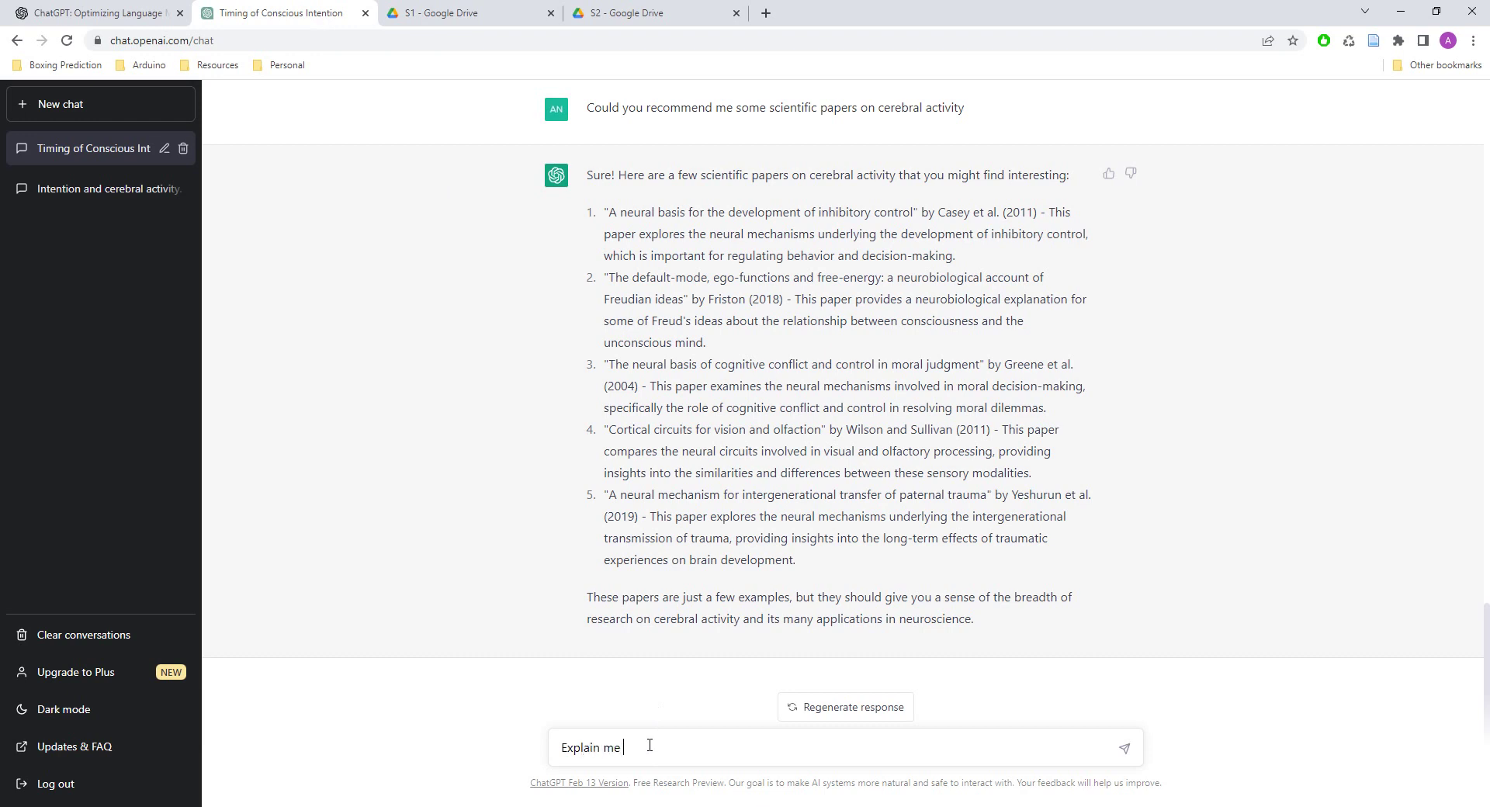
key("ctrl+v")
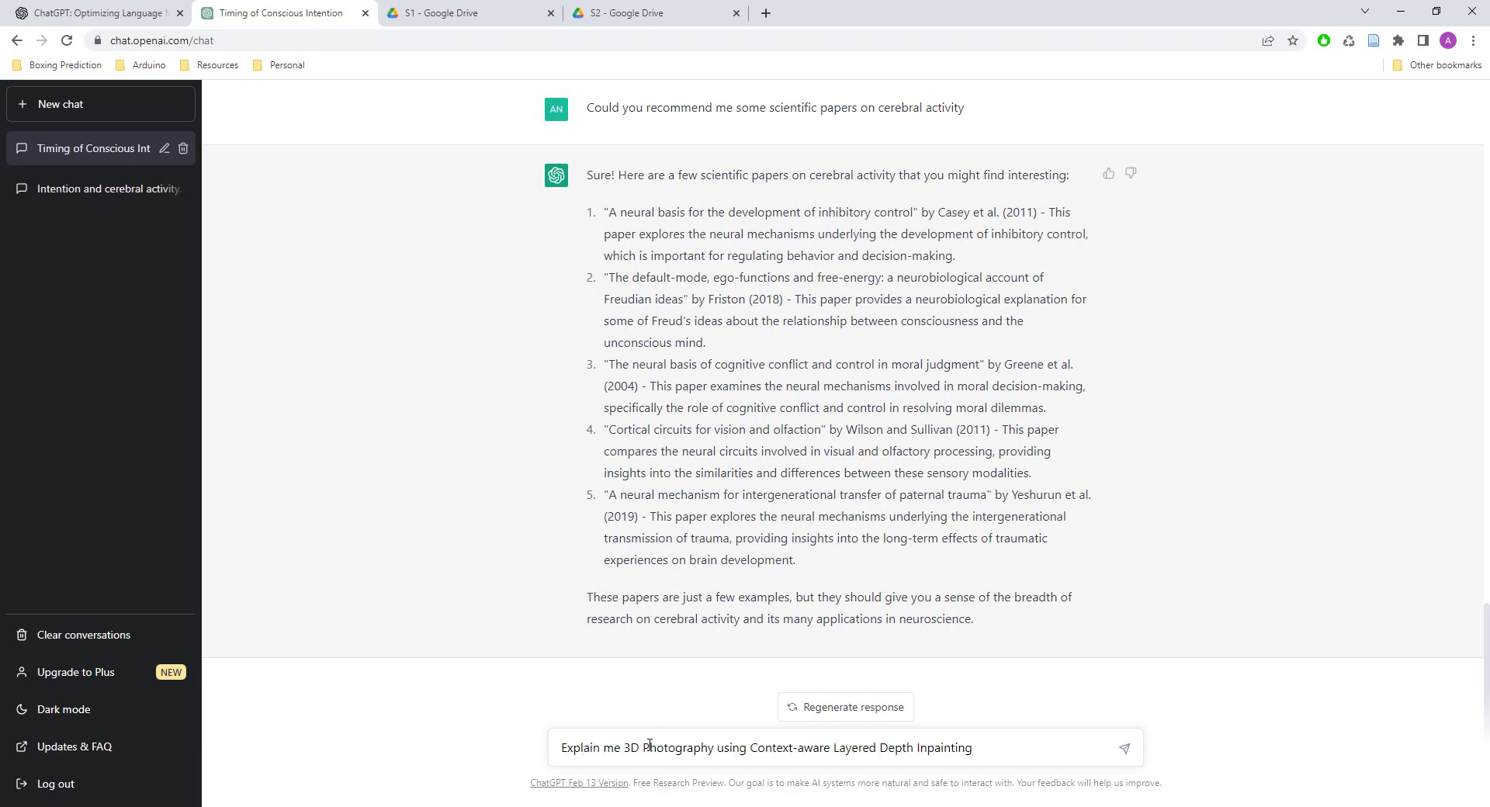
left_click(1124, 749)
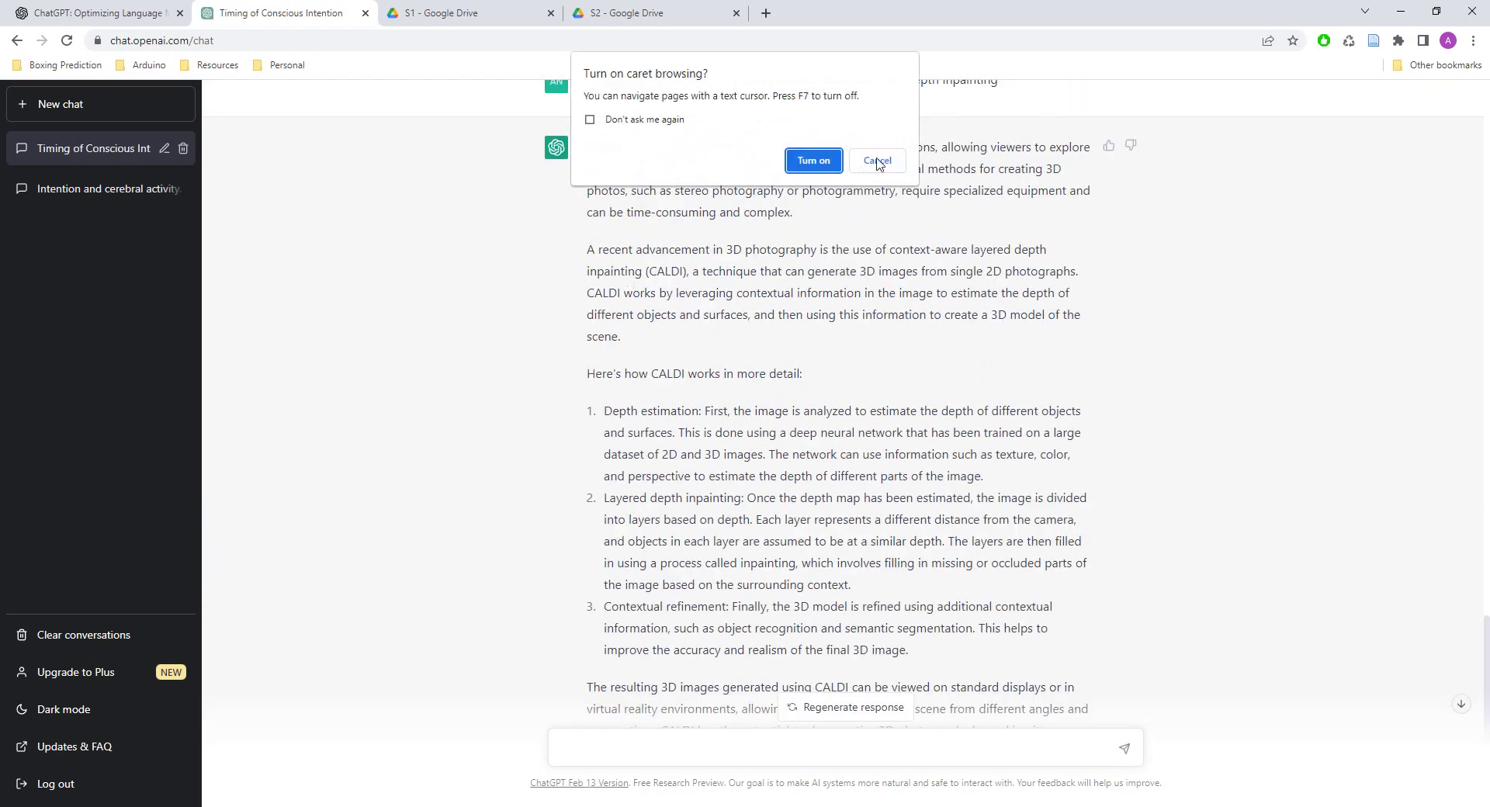
left_click(881, 158)
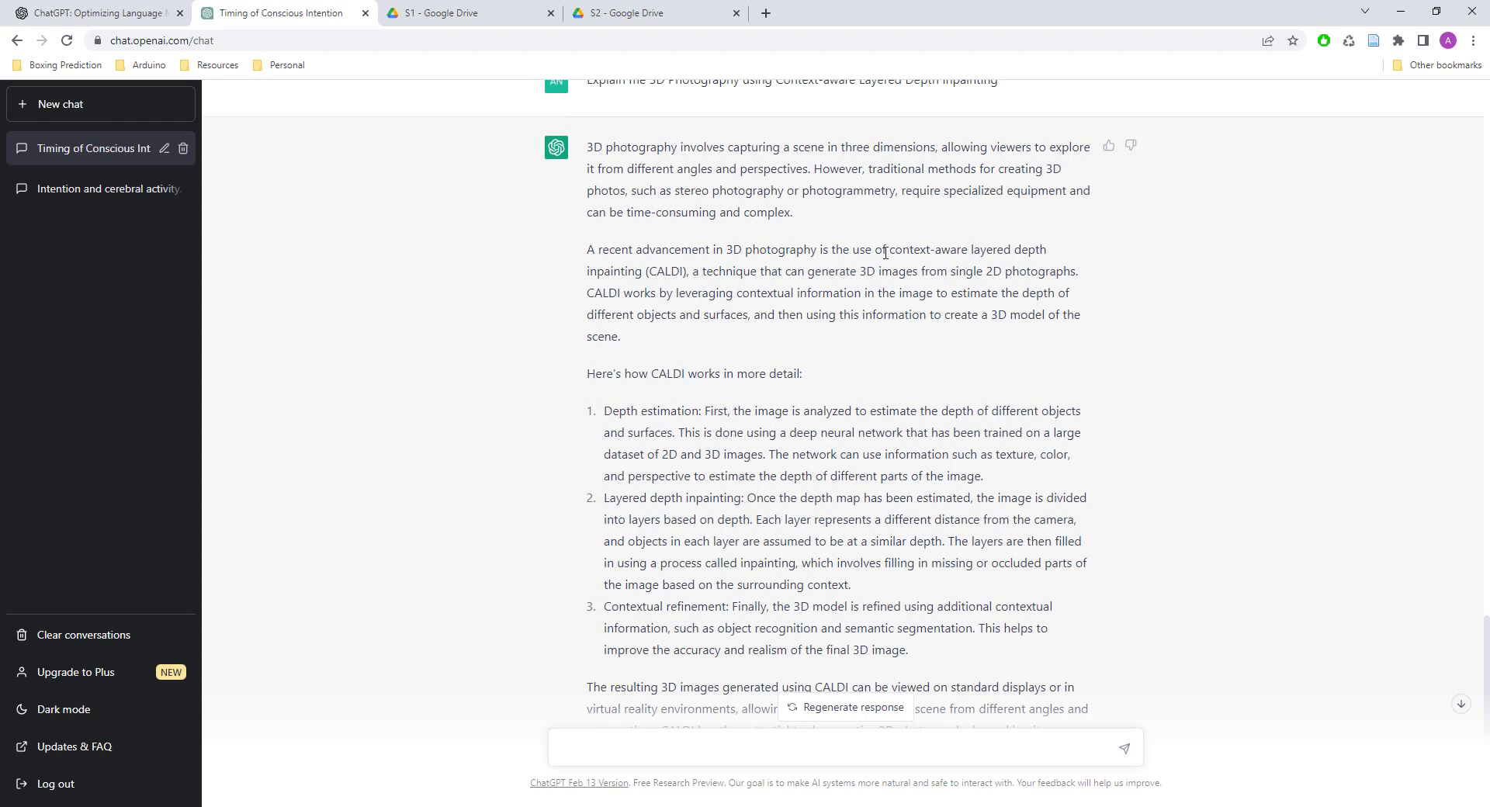
Review the 3D photography answer and copy the term "context-aware layered depth inpainting" from its second paragraph
left_click_drag(891, 252, 650, 269)
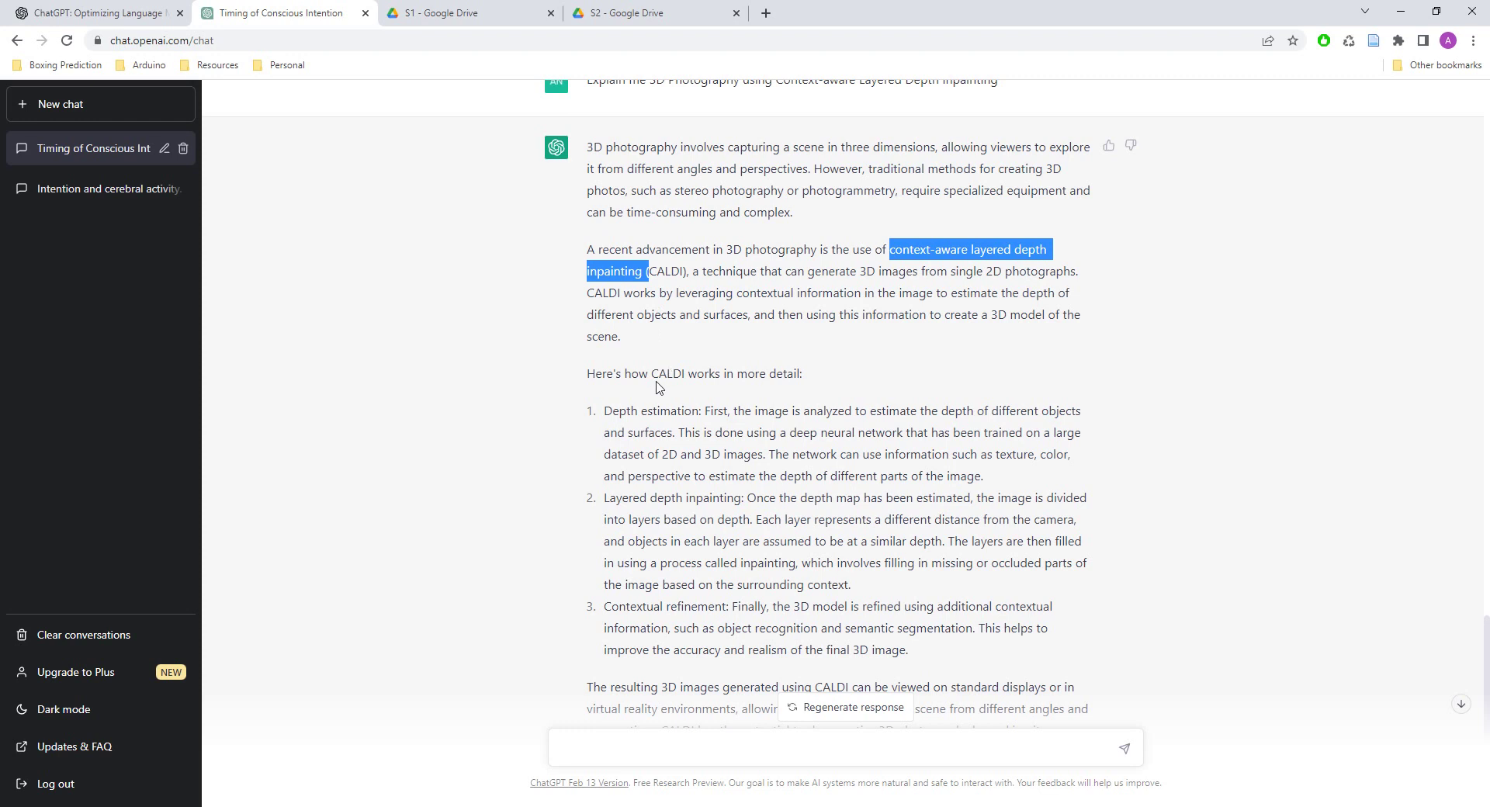
scroll(752, 375, "down", 1)
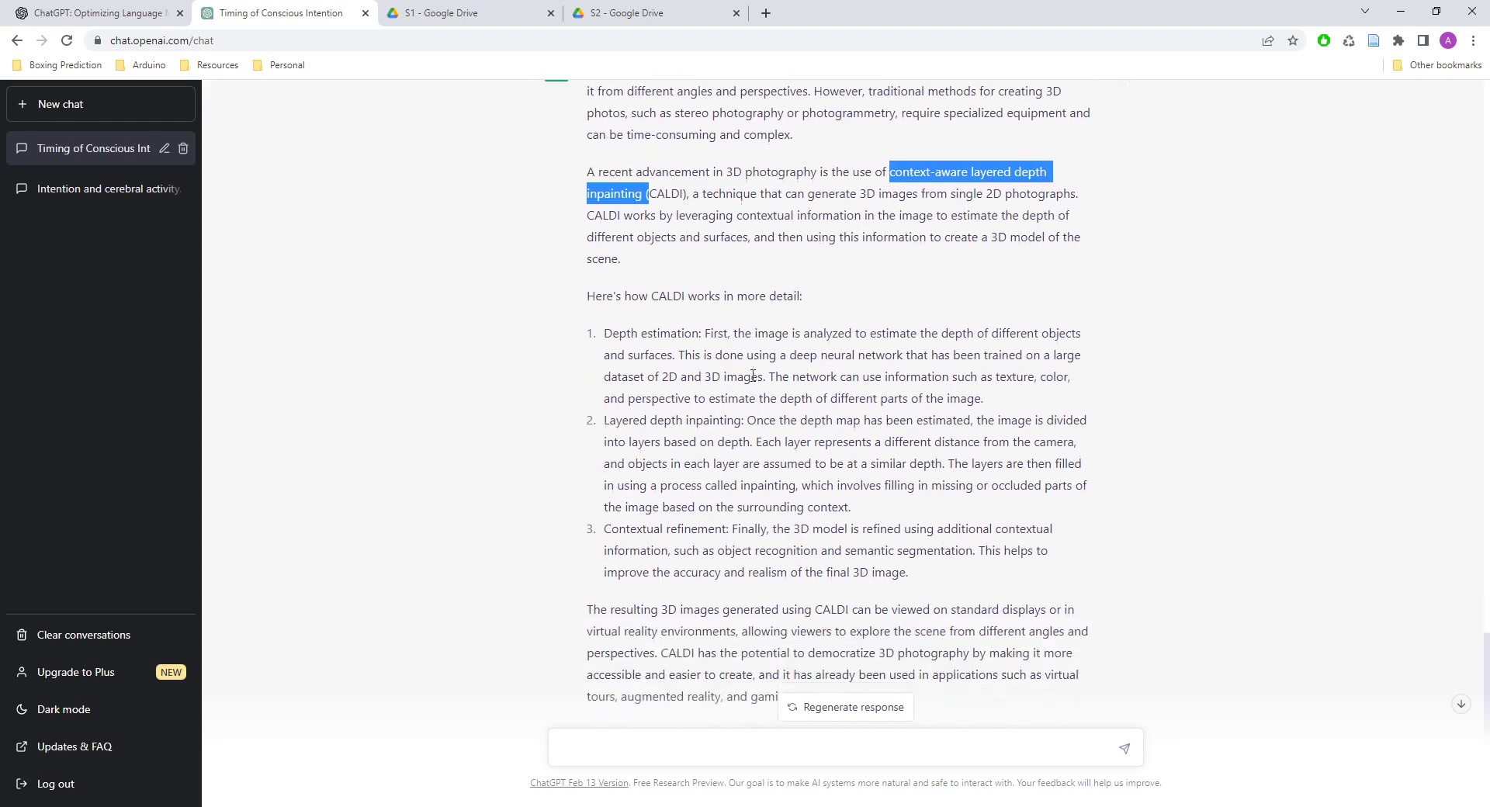
scroll(752, 375, "down", 1)
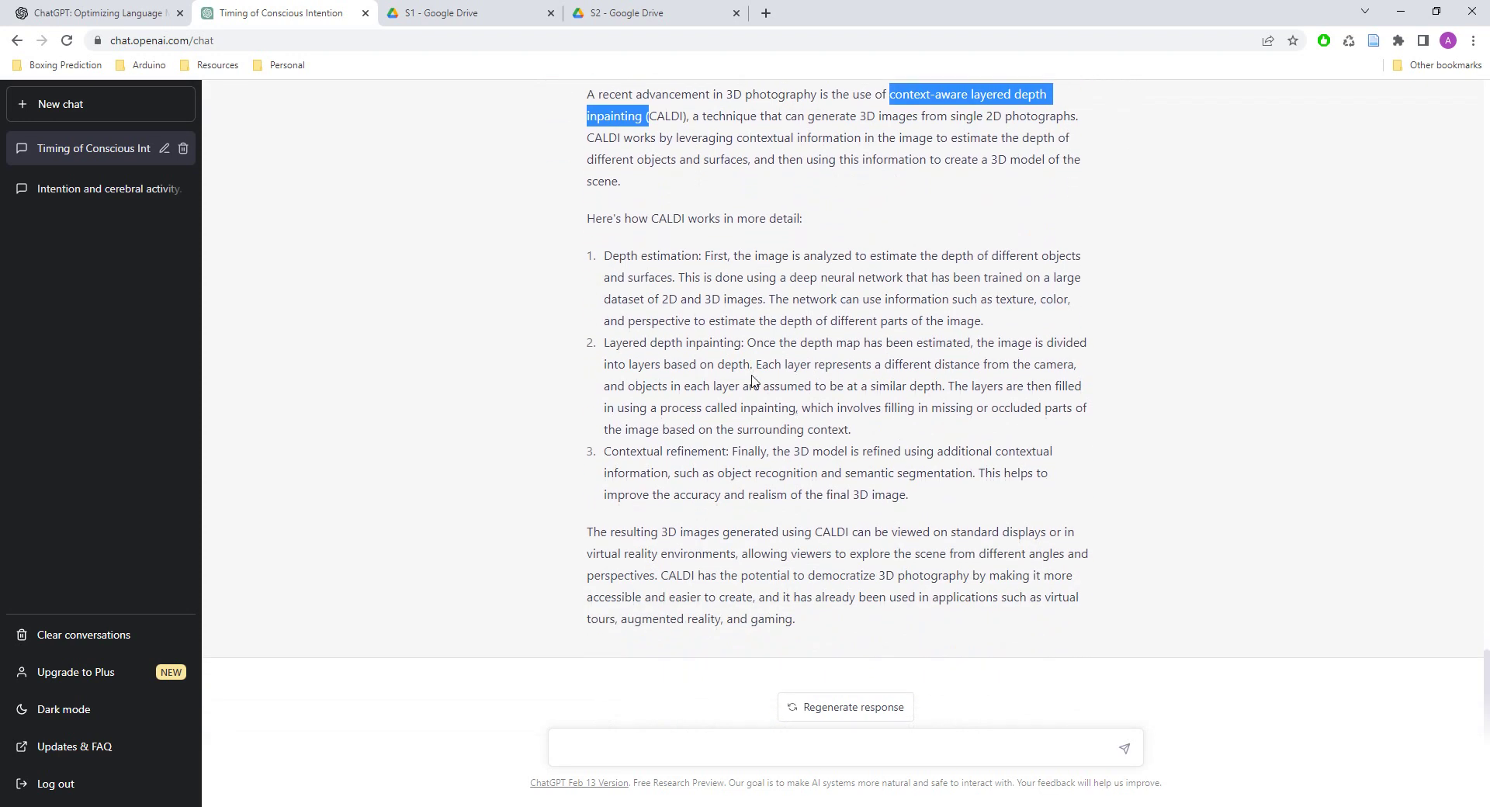
scroll(815, 350, "up", 2)
left_click(905, 250)
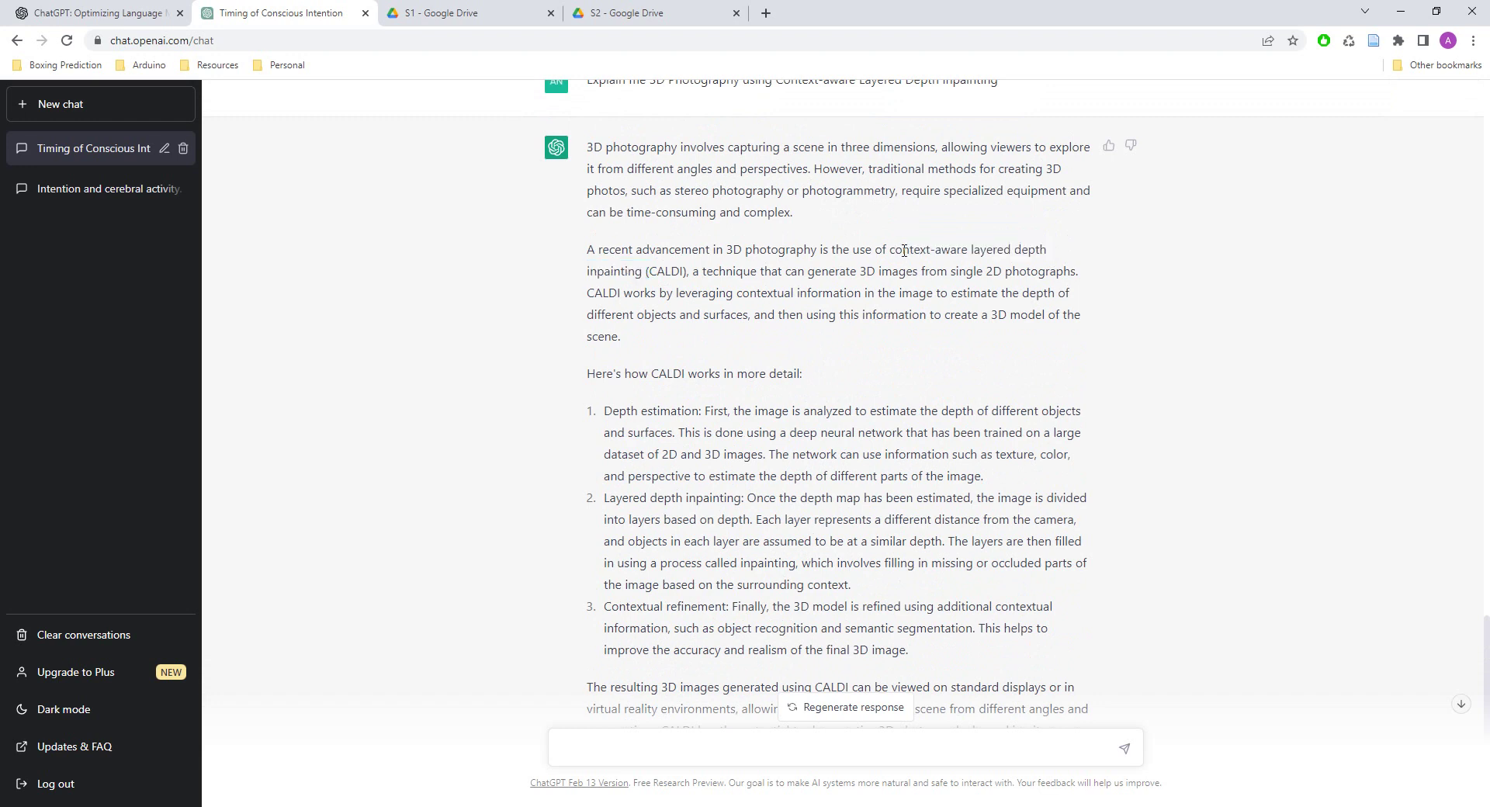
left_click_drag(890, 250, 645, 272)
key("ctrl+c")
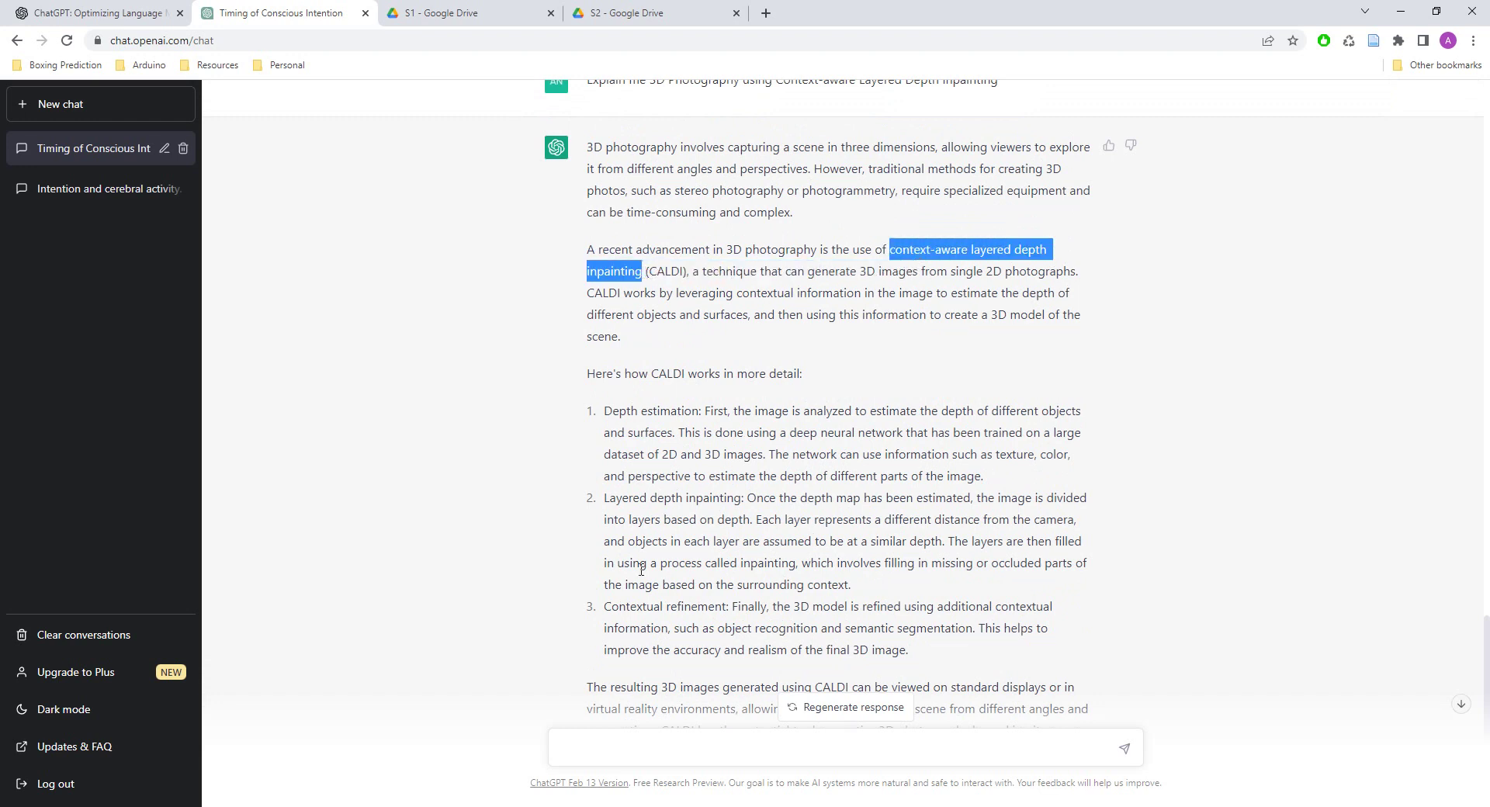
Ask ChatGPT "Which alternatives to context-aware layered depth inpainting we have?" in the same conversation
left_click(665, 752)
type("Which alternativ")
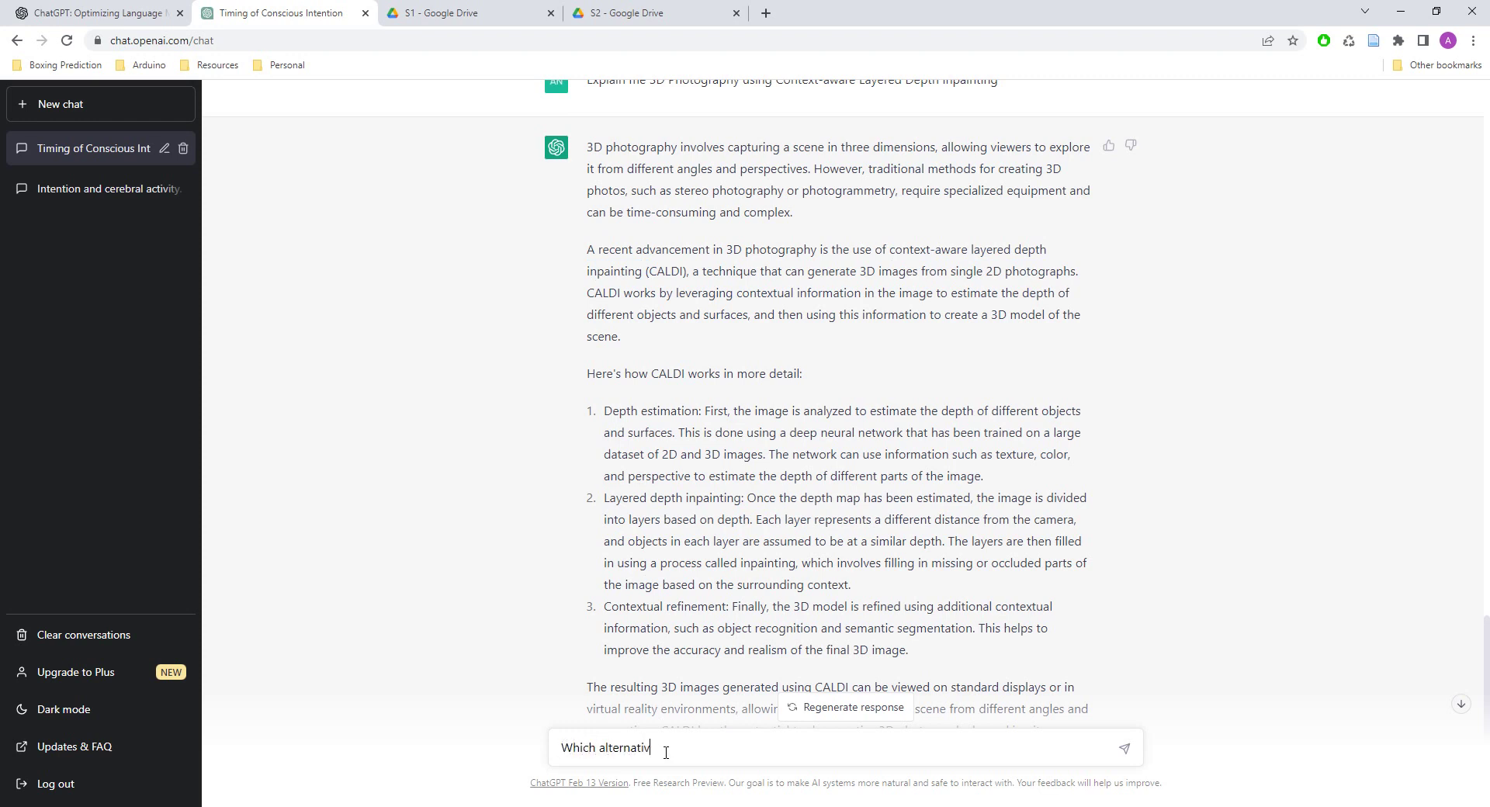
type("es to")
key("ctrl+v")
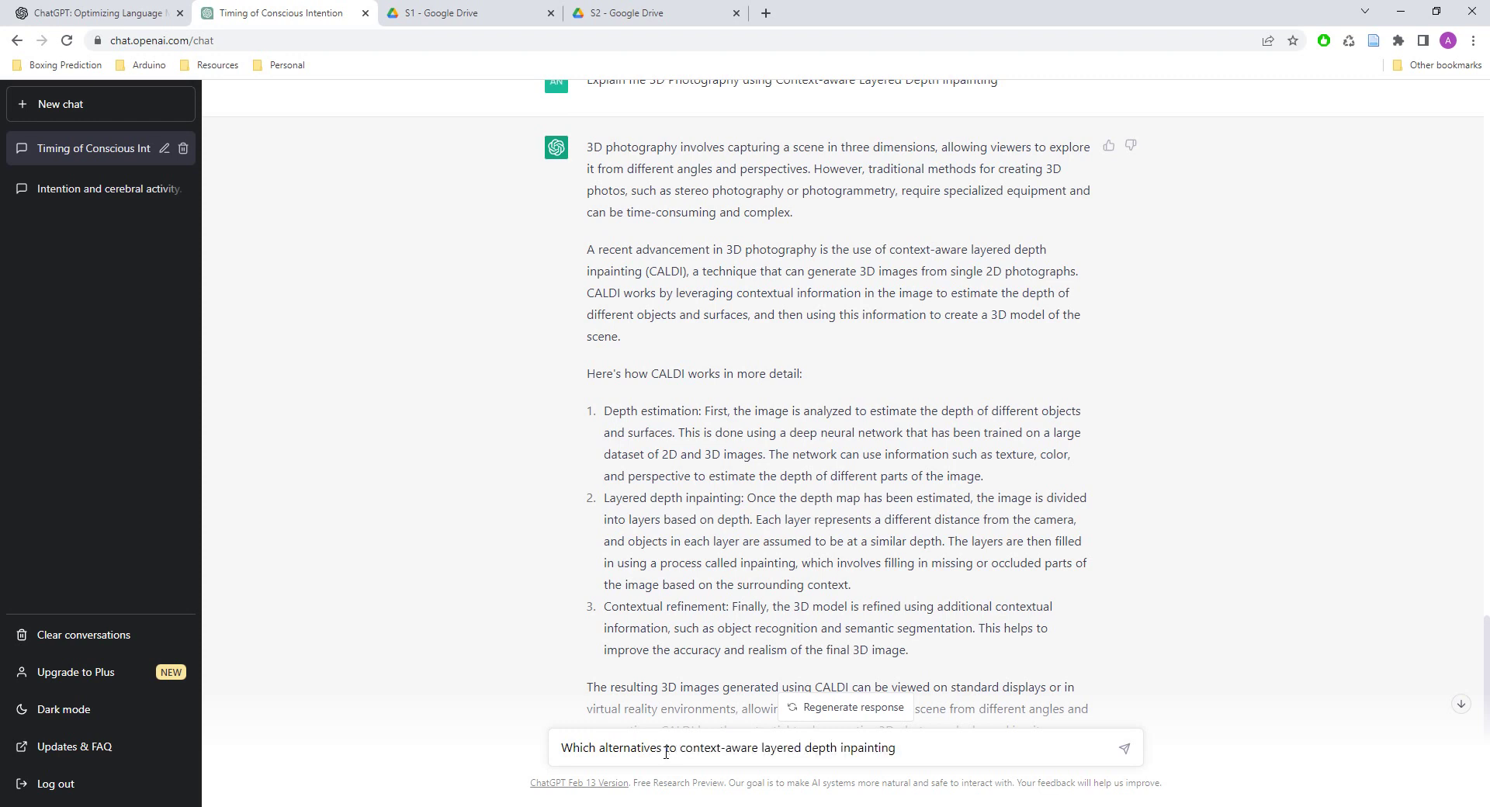
type("we have?")
left_click(1124, 750)
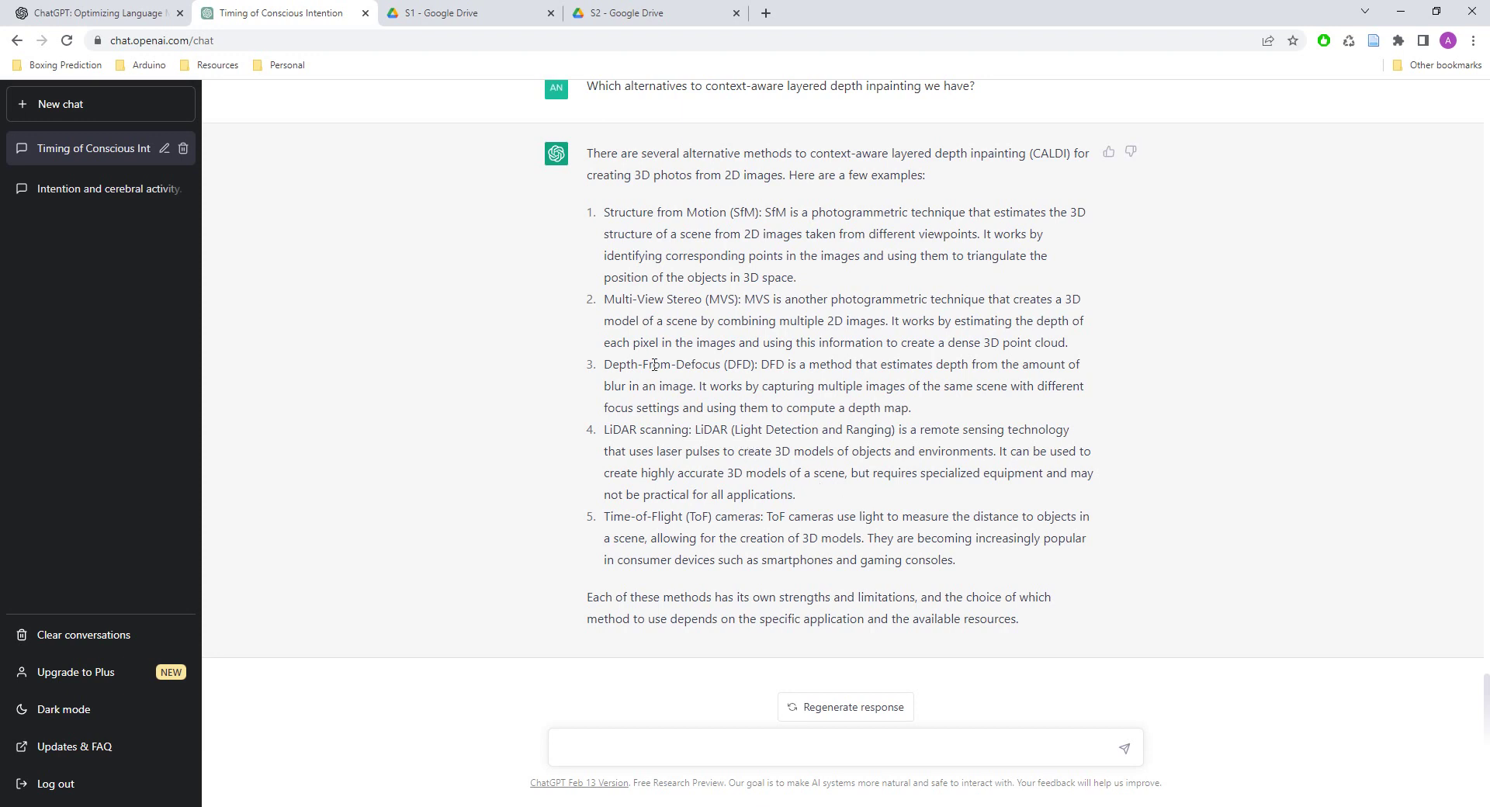
Switch to libet1983.pdf in Google Drive and highlight the first author's name below the paper's title
left_click(631, 17)
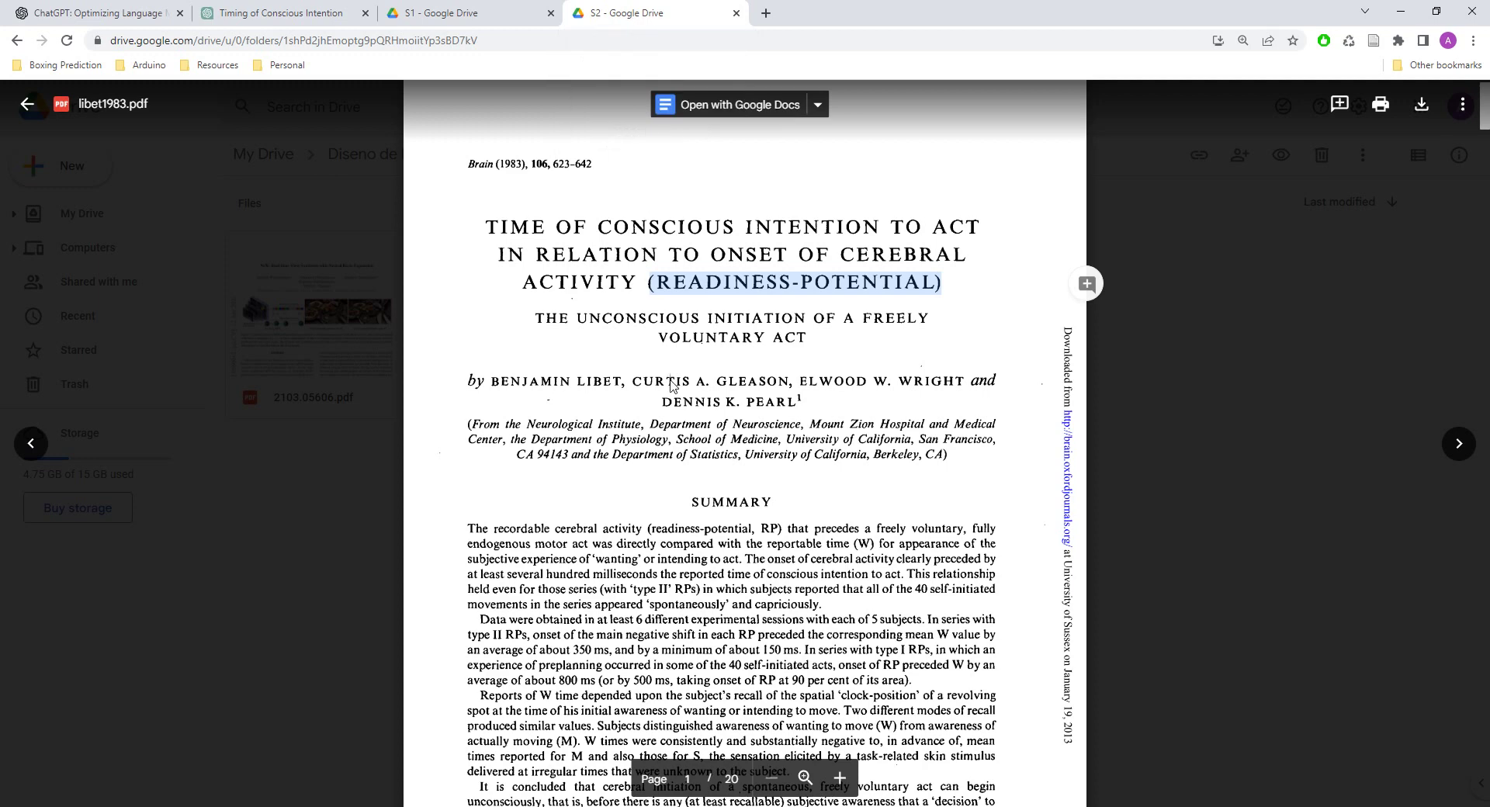
scroll(601, 386, "down", 4)
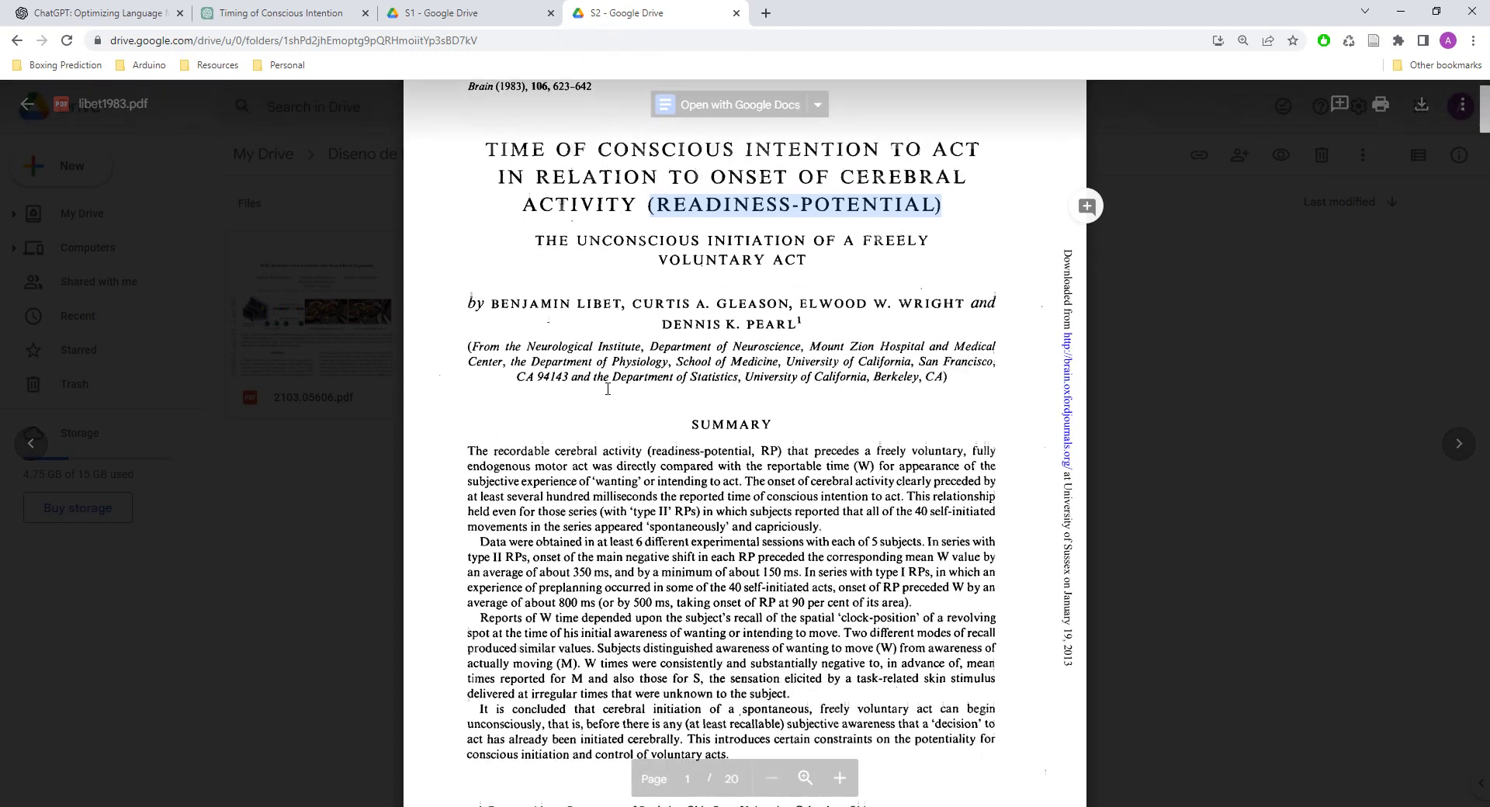
scroll(600, 388, "up", 5)
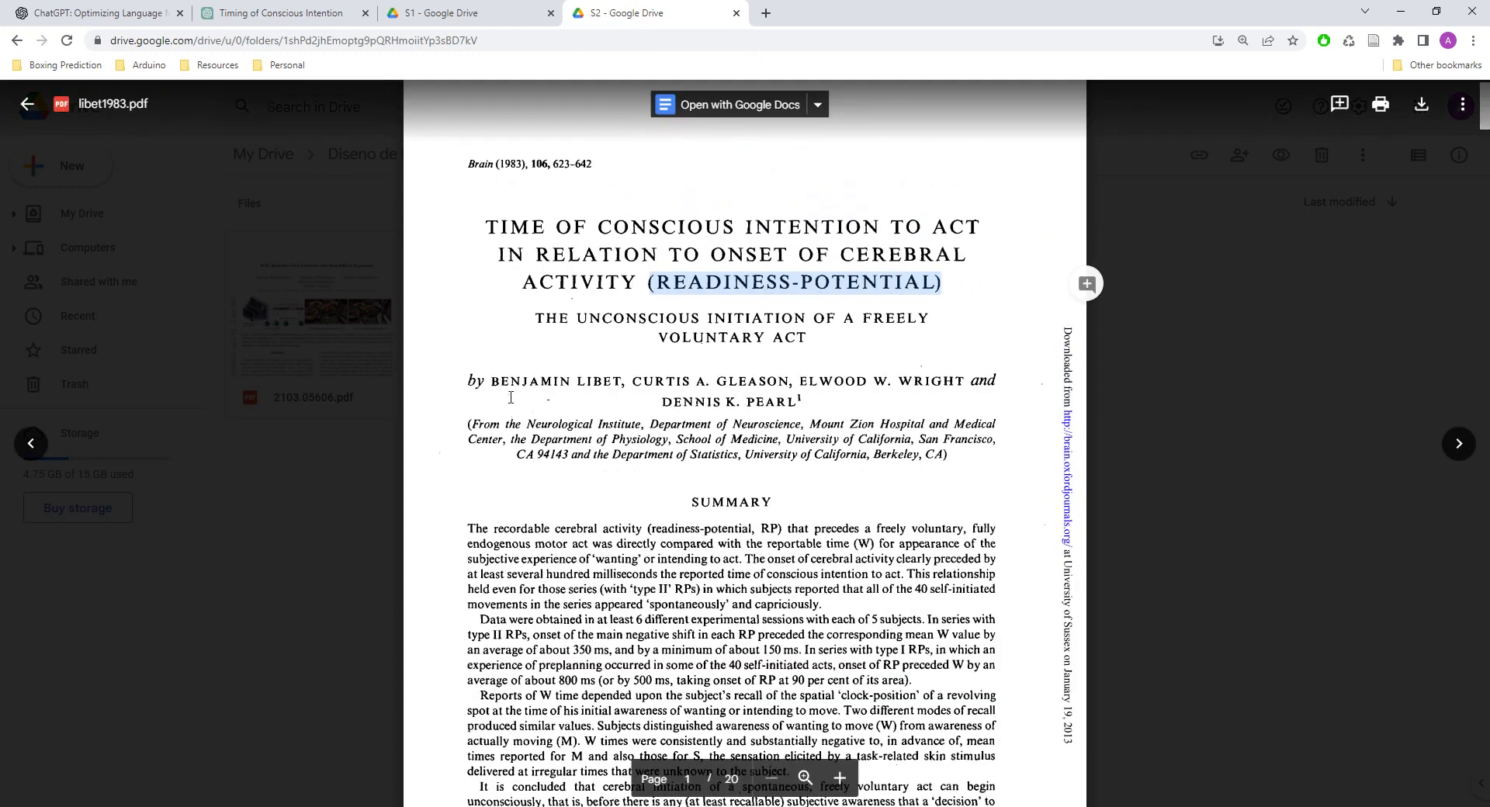
left_click_drag(491, 381, 617, 378)
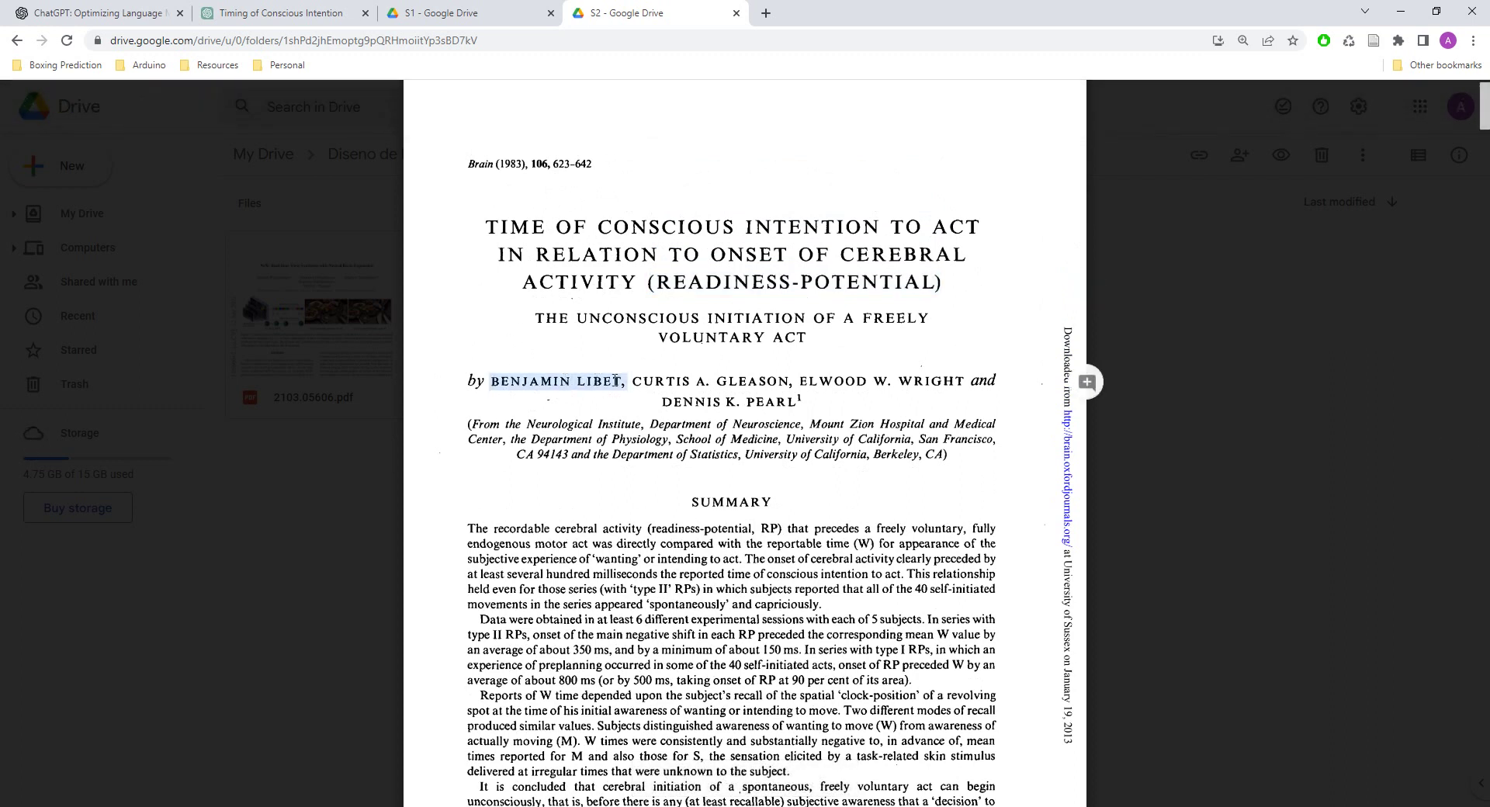
Return to ChatGPT, ask "Could you list the most important scientific papers of" followed by the first author's full name, and decline the caret browsing prompt
left_click(302, 19)
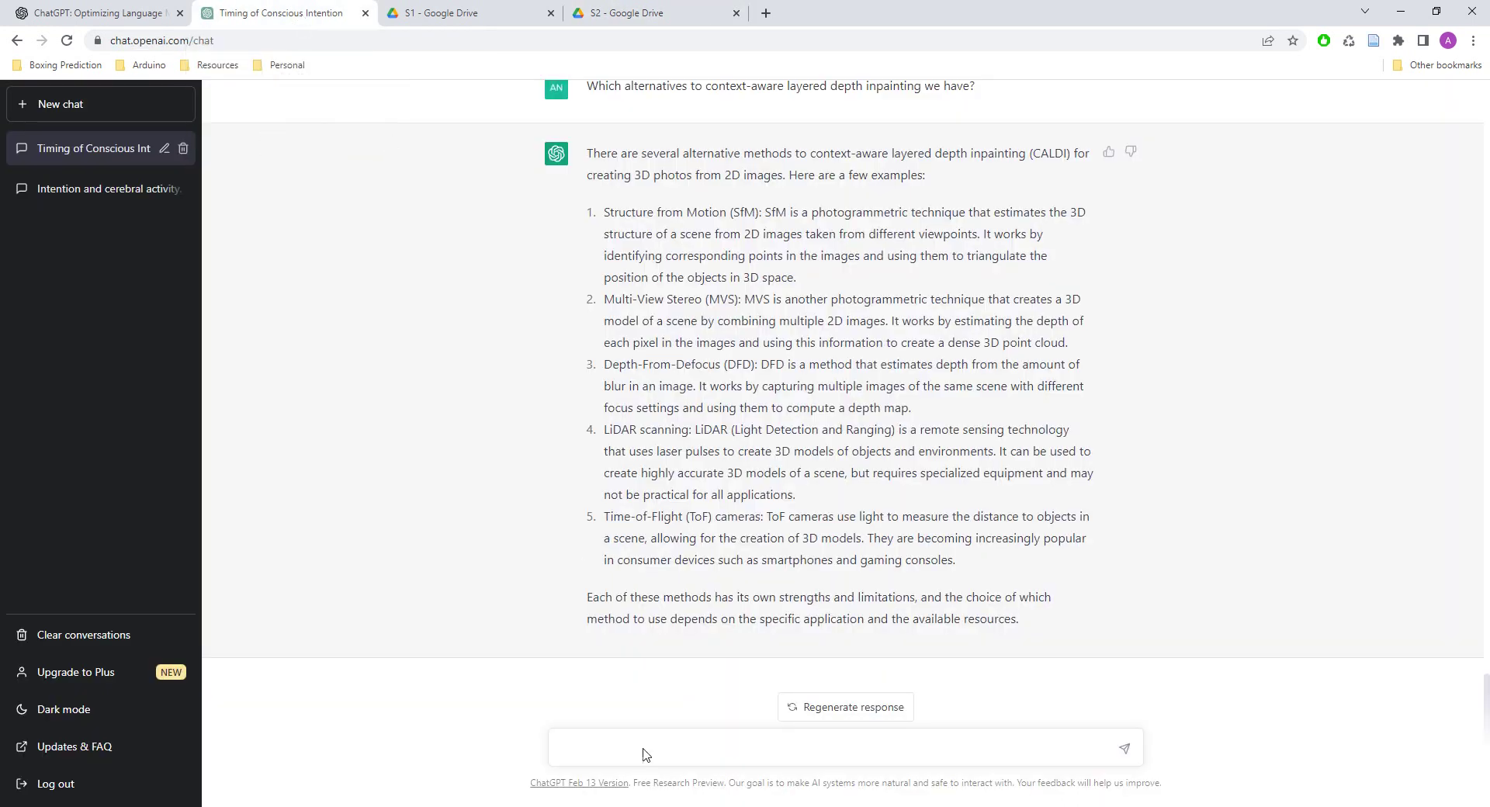
type("Could you list the most important sc")
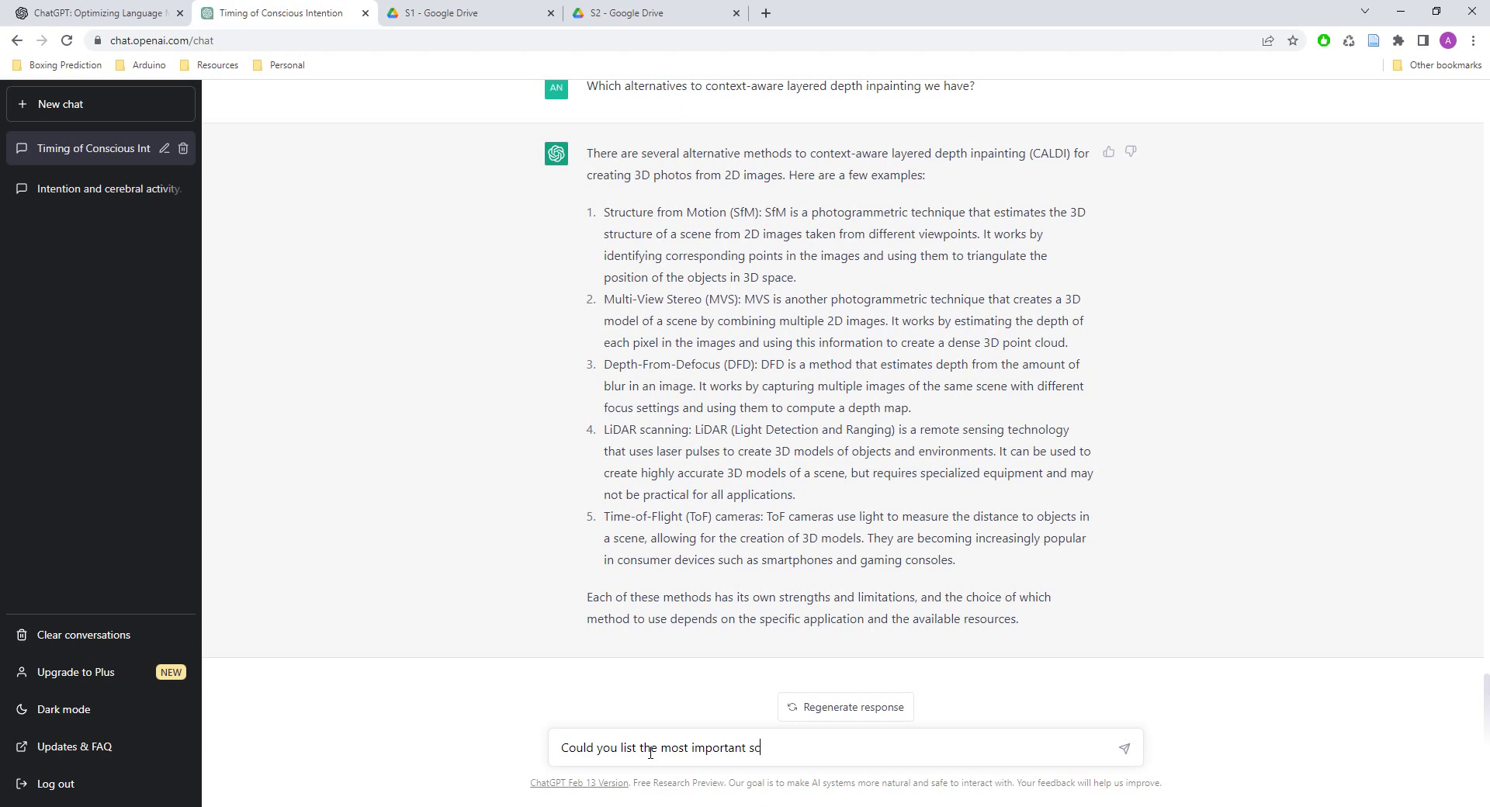
type("ientific papers of Benjamin ")
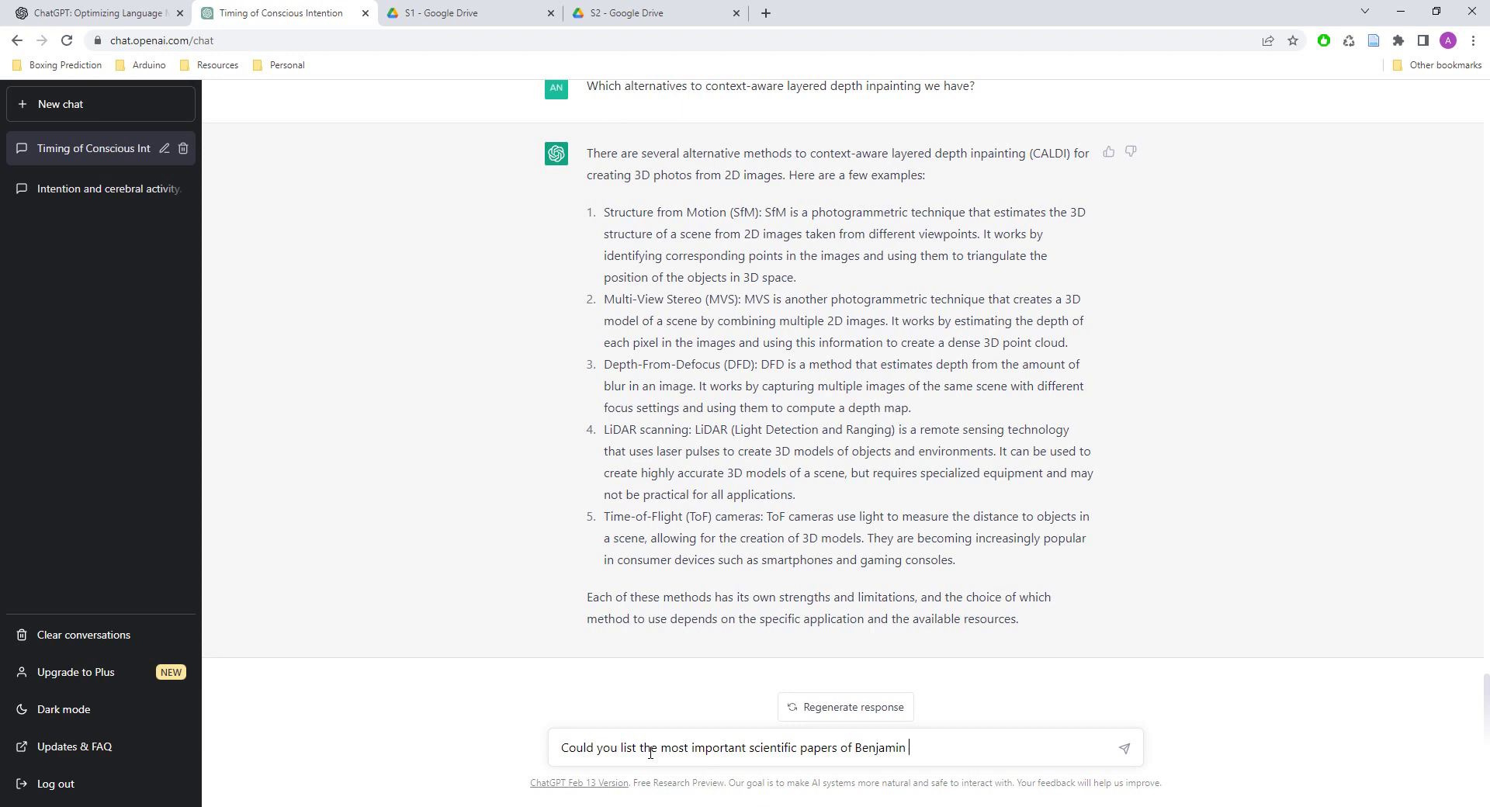
type("Libet")
key("Return")
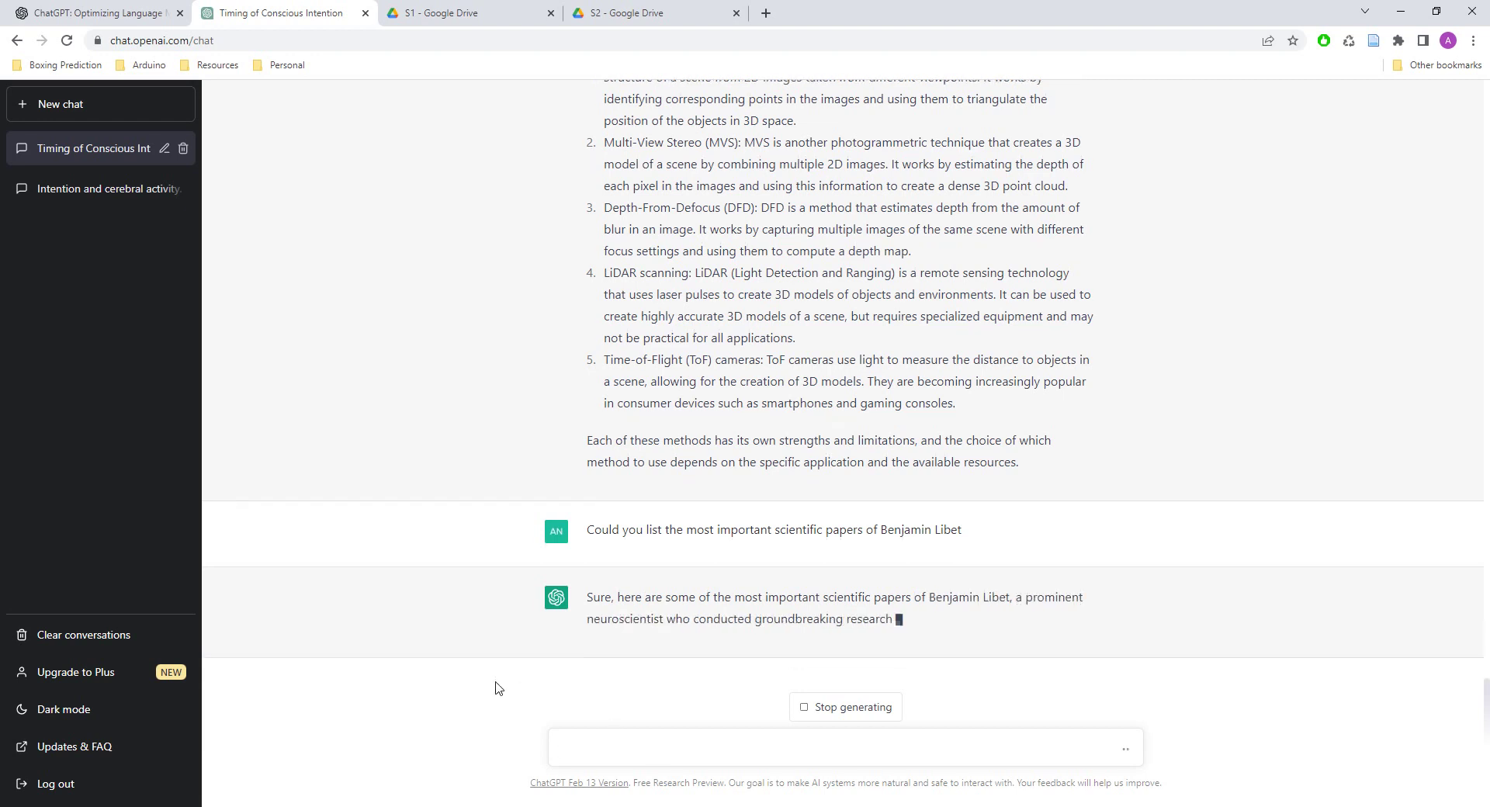
key("F7")
left_click(876, 166)
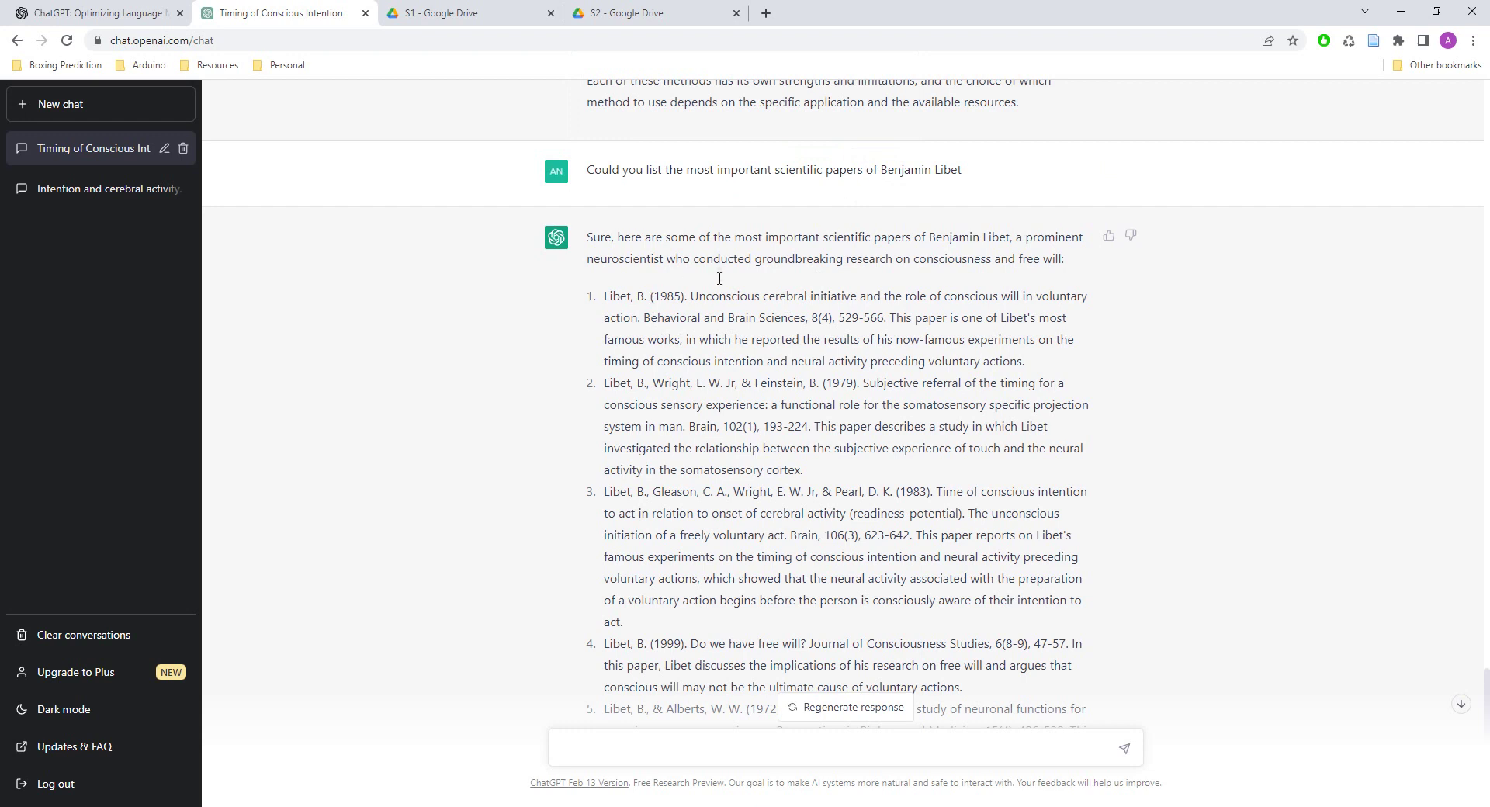
Read through the answer's numbered list of the author's most important papers and their descriptions
scroll(683, 279, "down", 1)
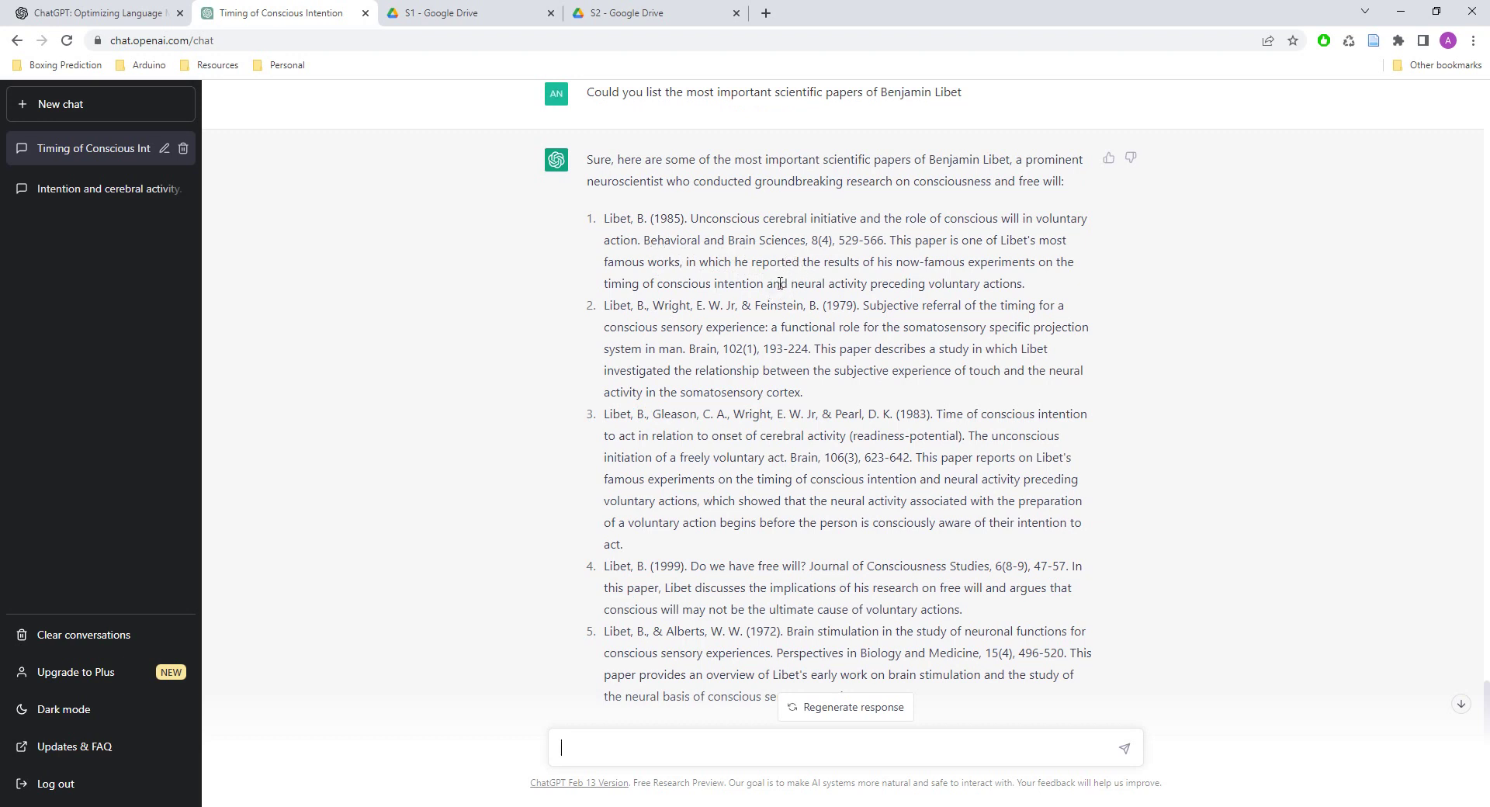
scroll(812, 363, "down", 1)
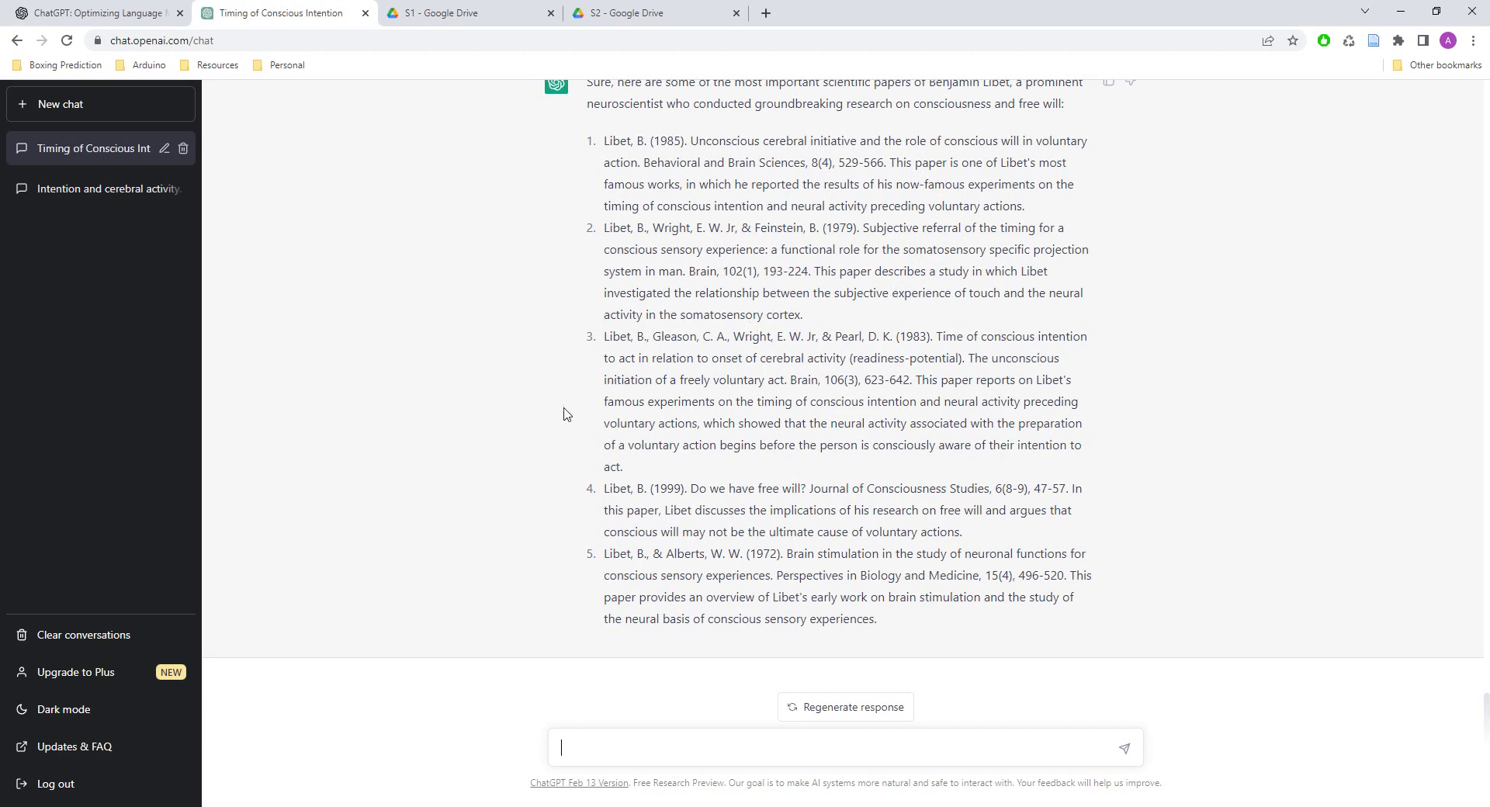
scroll(564, 414, "up", 1)
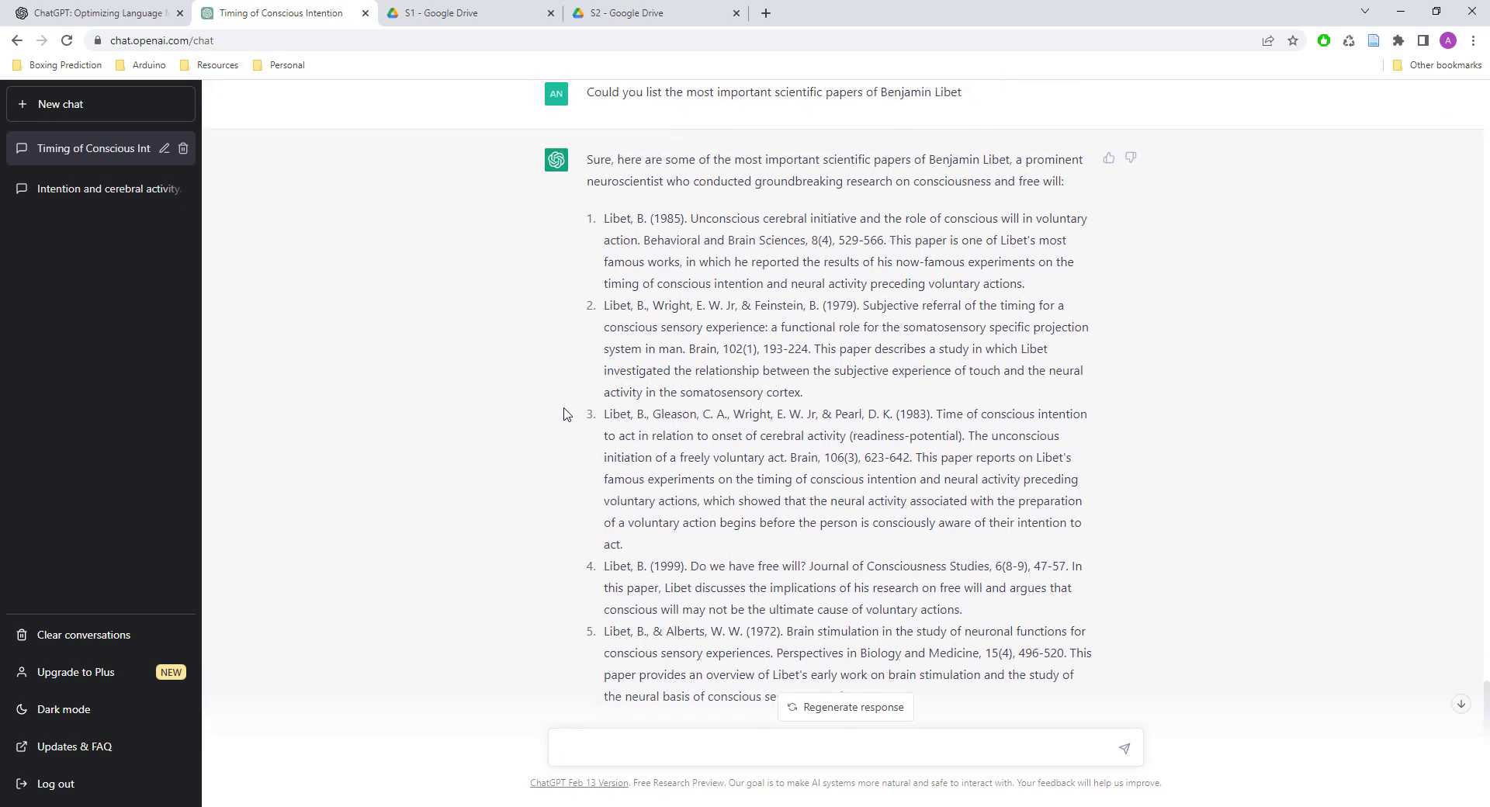
scroll(565, 414, "down", 1)
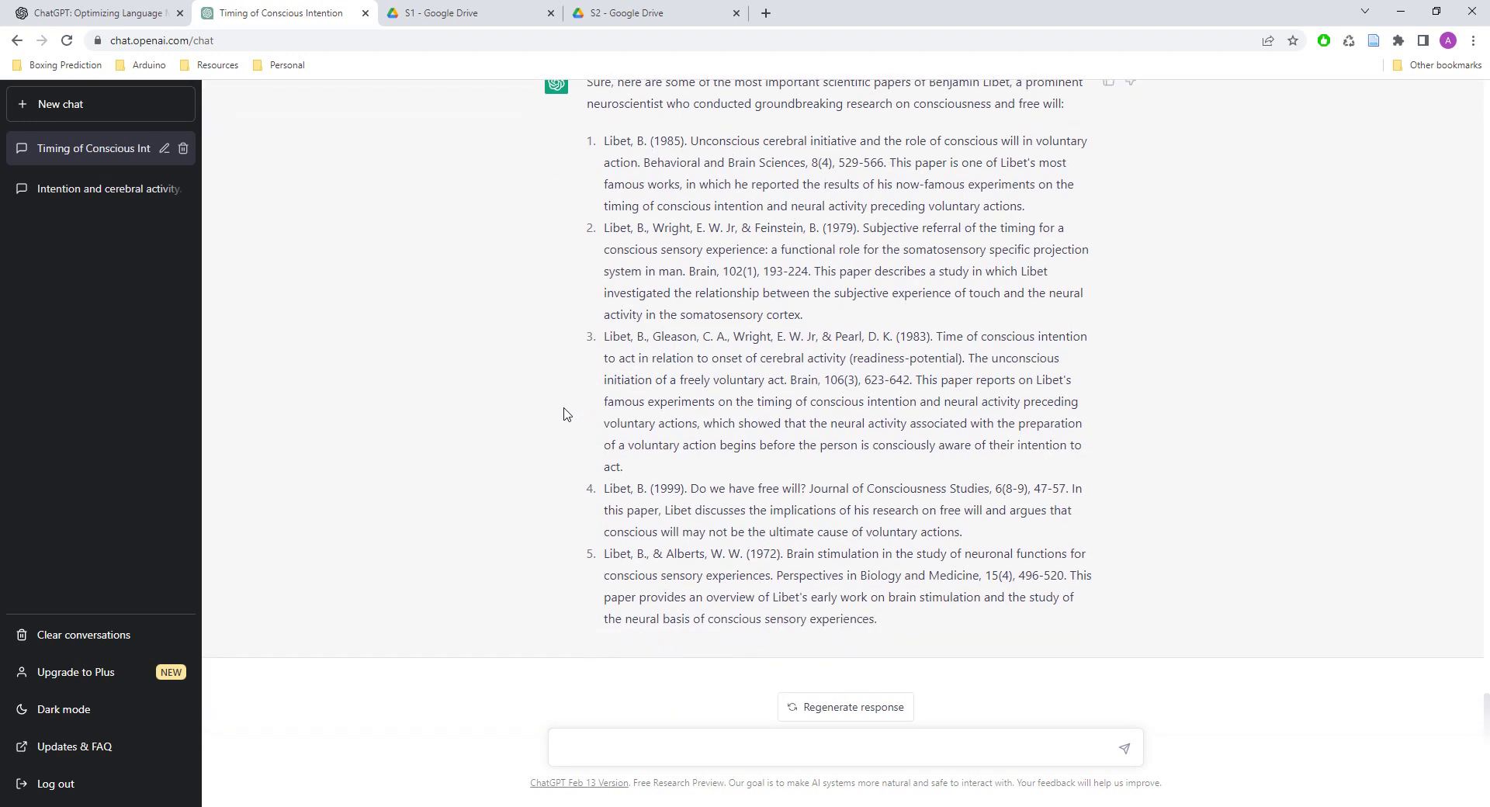